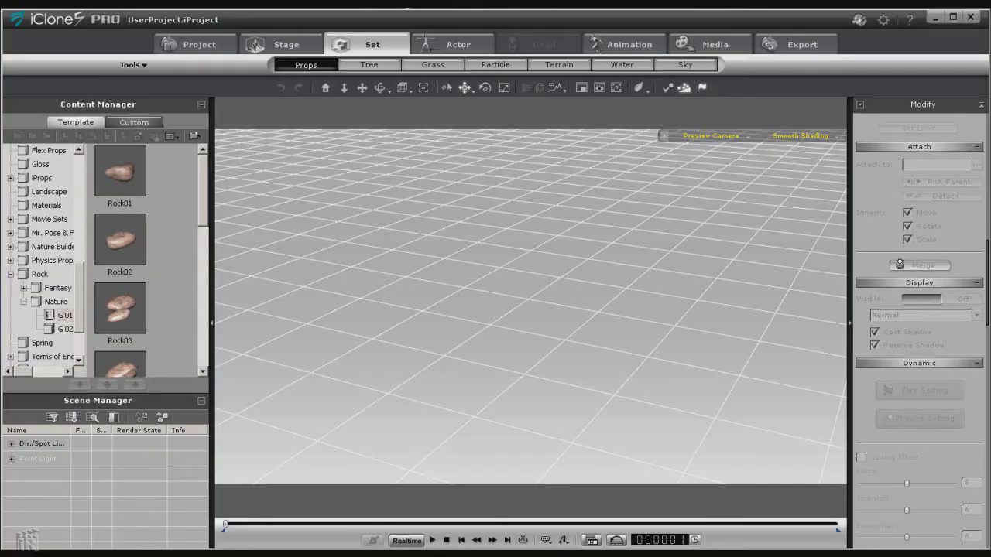
- Place Rock01 in the middle of the scene and preview it in Quick Shading before restoring Smooth Shading
{"action": "left_click", "coordinate": [120, 175]}
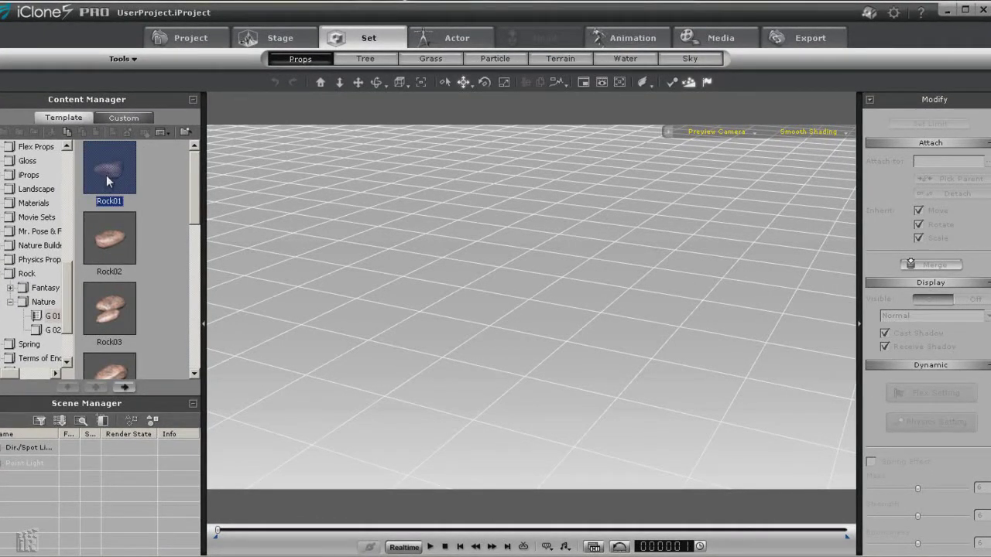
{"action": "left_click_drag", "start_coordinate": [108, 175], "coordinate": [489, 309]}
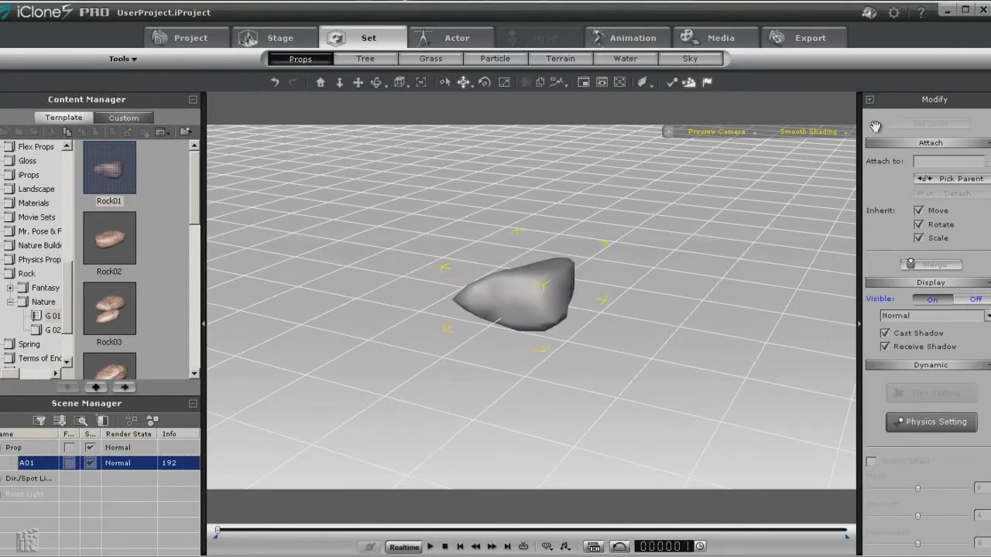
{"action": "left_click", "coordinate": [844, 133]}
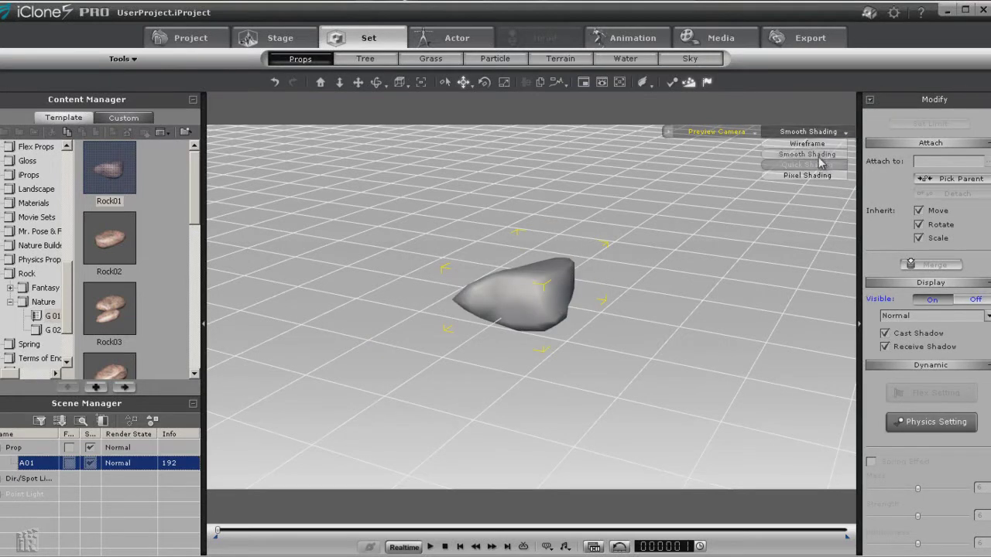
{"action": "left_click", "coordinate": [820, 165]}
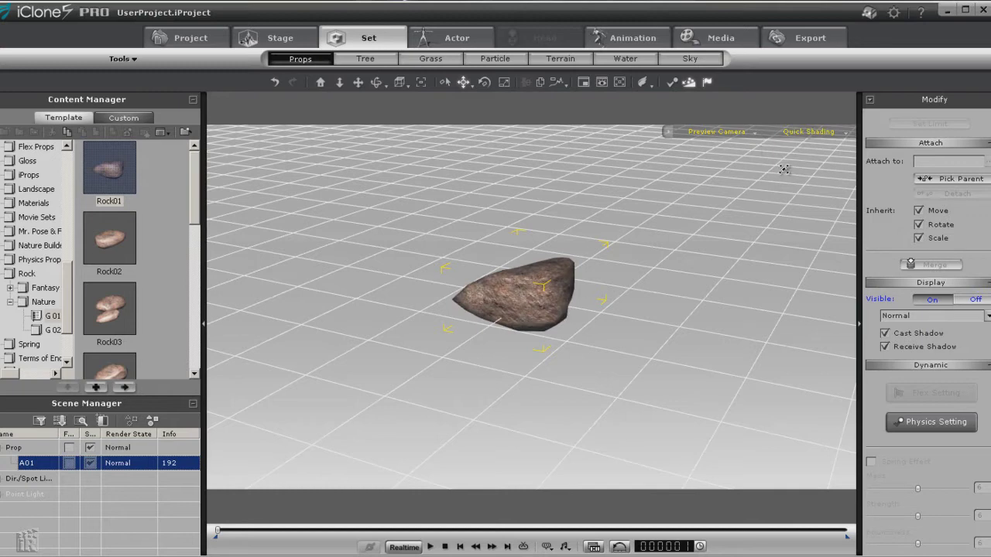
{"action": "left_click", "coordinate": [844, 132]}
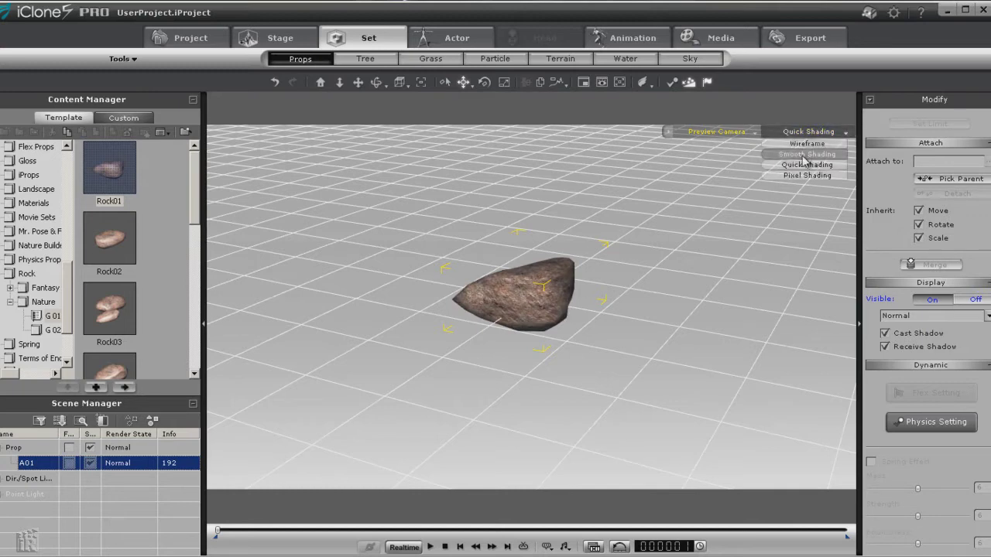
{"action": "left_click", "coordinate": [813, 160]}
- Add Rock02 and Rock08 from the nature rocks beside the first rock, and move Rock08 closer to the other two
{"action": "left_click", "coordinate": [112, 259]}
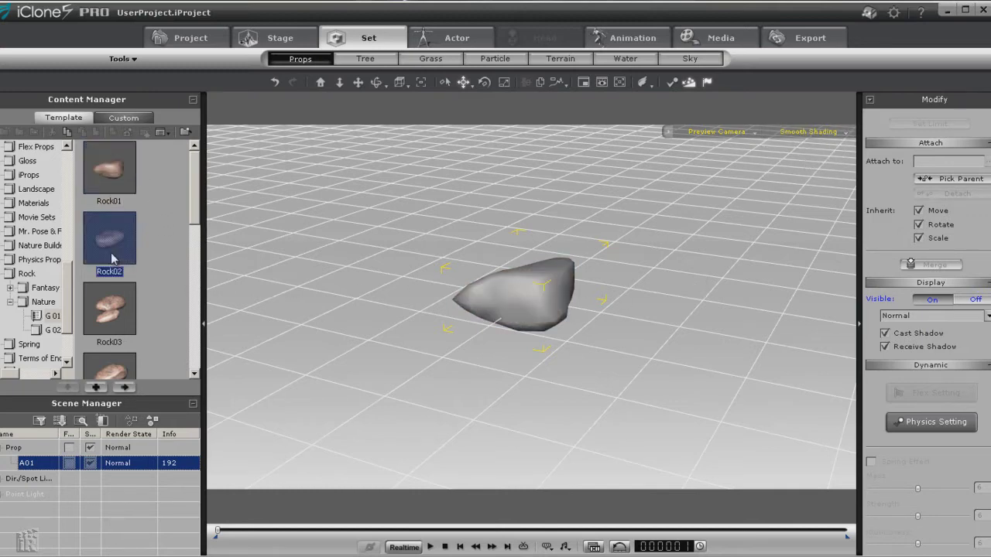
{"action": "left_click_drag", "start_coordinate": [108, 258], "coordinate": [373, 282]}
{"action": "left_click_drag", "start_coordinate": [196, 225], "coordinate": [195, 341]}
{"action": "left_click", "coordinate": [117, 293]}
{"action": "left_click_drag", "start_coordinate": [117, 293], "coordinate": [433, 372]}
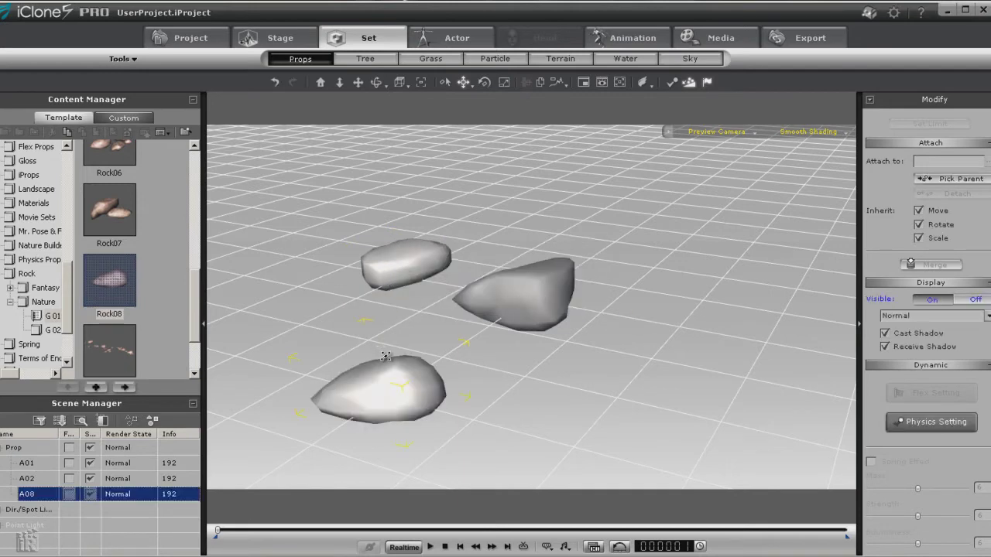
{"action": "left_click_drag", "start_coordinate": [408, 382], "coordinate": [379, 295]}
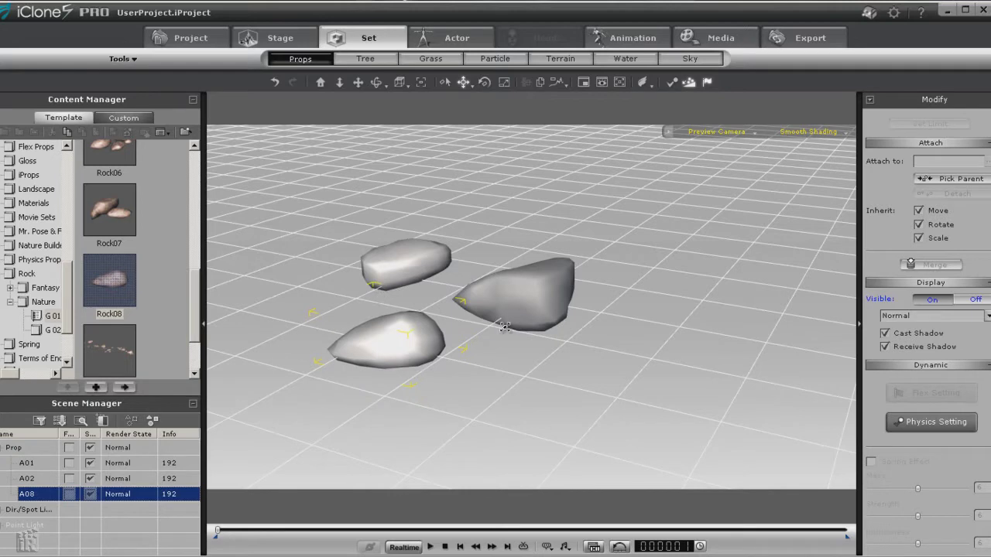
- Paste a copy of the A08 rock in place and select that copy together with rocks A01 and A02
{"action": "left_click", "coordinate": [540, 297]}
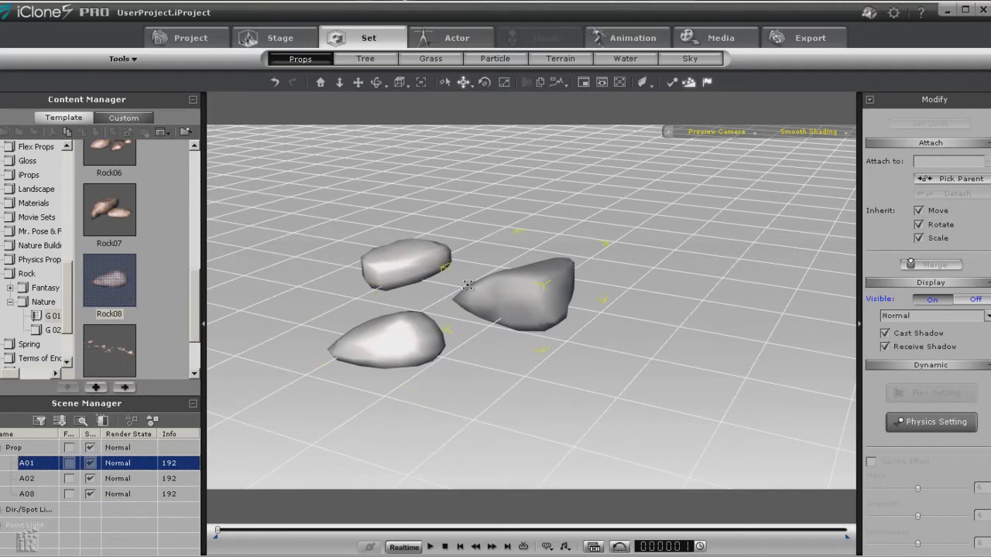
{"action": "left_click", "coordinate": [408, 263]}
{"action": "left_click", "coordinate": [396, 348]}
{"action": "key", "text": "ctrl+c"}
{"action": "key", "text": "ctrl+v"}
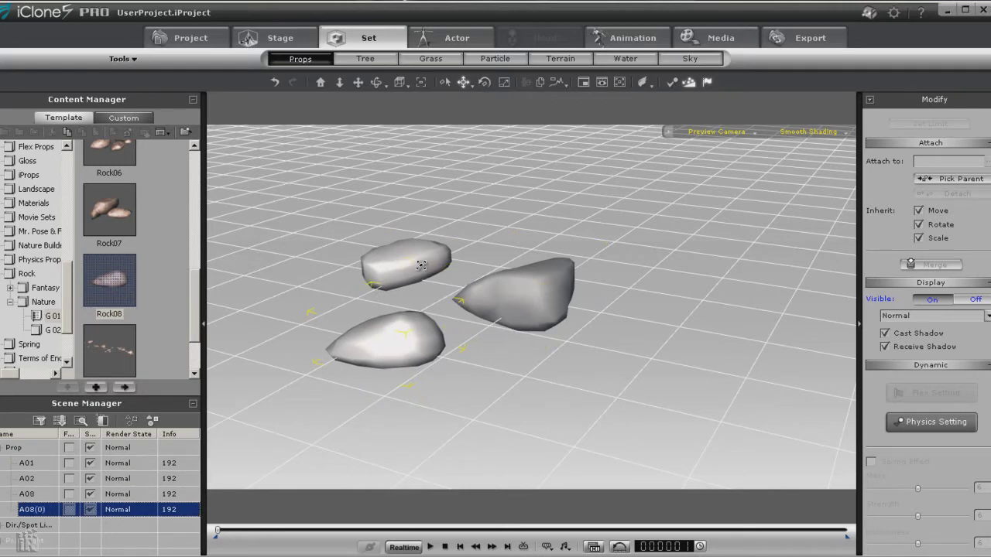
{"action": "left_click", "coordinate": [413, 263], "text": "ctrl"}
{"action": "left_click", "coordinate": [535, 292], "text": "ctrl"}
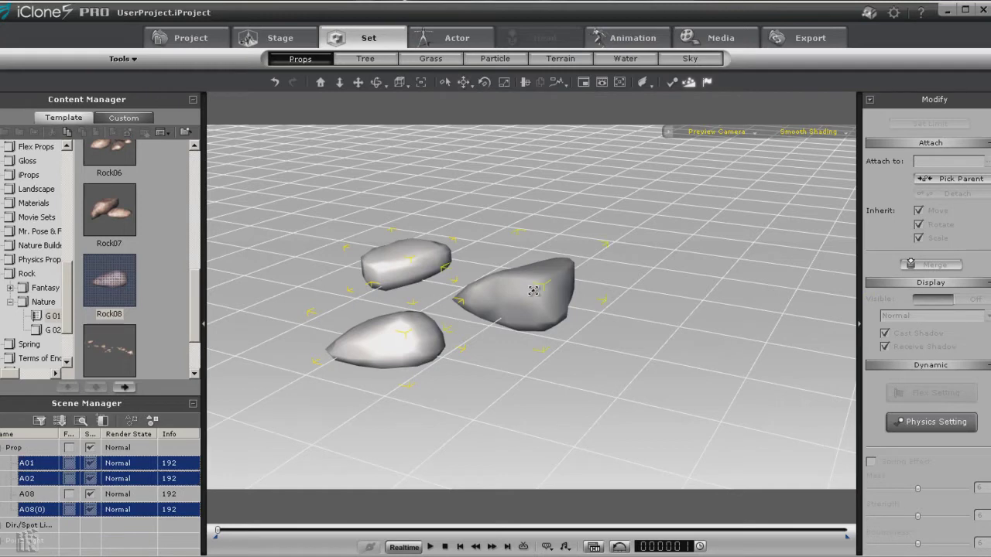
- Activate physics on the three selected rocks as dynamic rigid bodies and set the bound type to Self Mesh
{"action": "left_click", "coordinate": [680, 82]}
{"action": "left_click_drag", "start_coordinate": [47, 1], "coordinate": [663, 50]}
{"action": "left_click", "coordinate": [667, 33]}
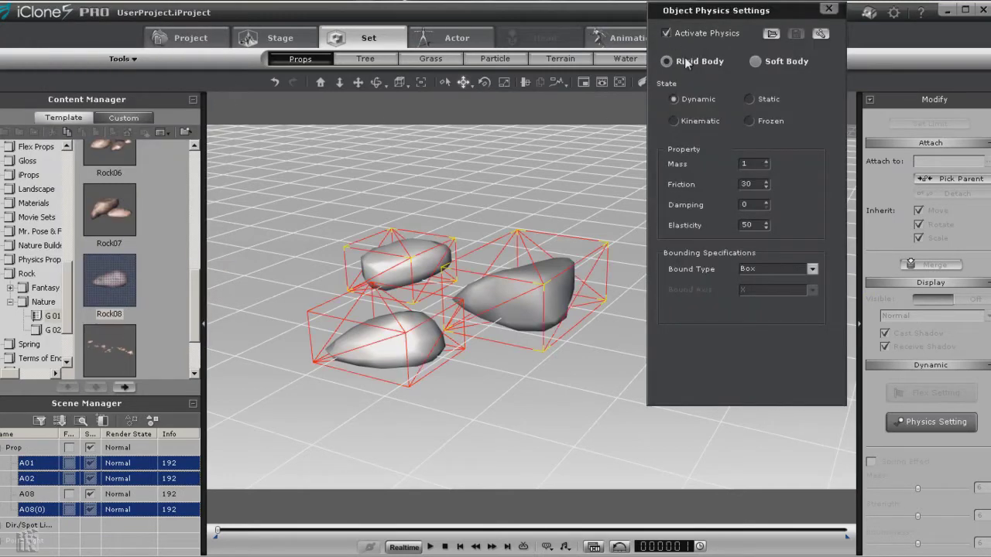
{"action": "left_click", "coordinate": [812, 269]}
{"action": "left_click", "coordinate": [770, 335]}
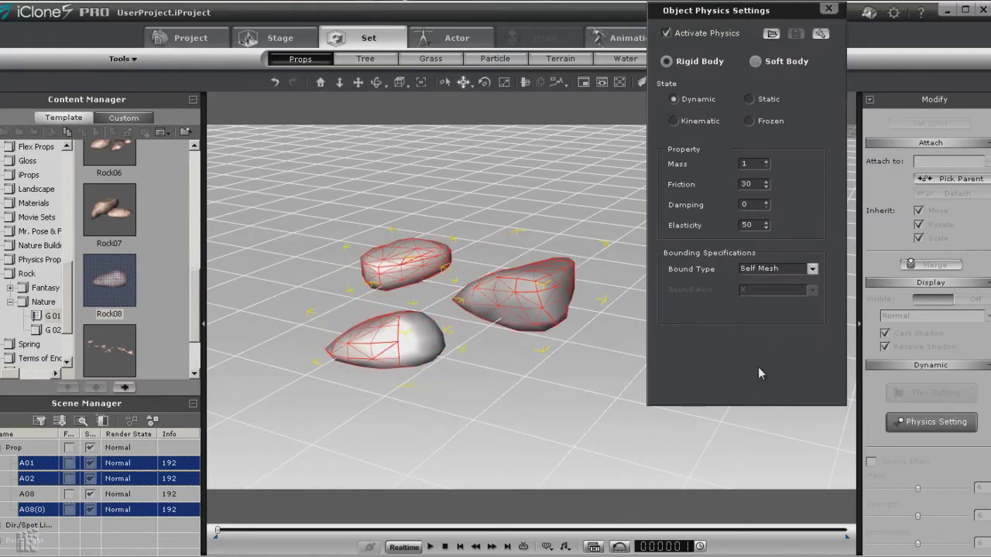
{"action": "left_click", "coordinate": [829, 8]}
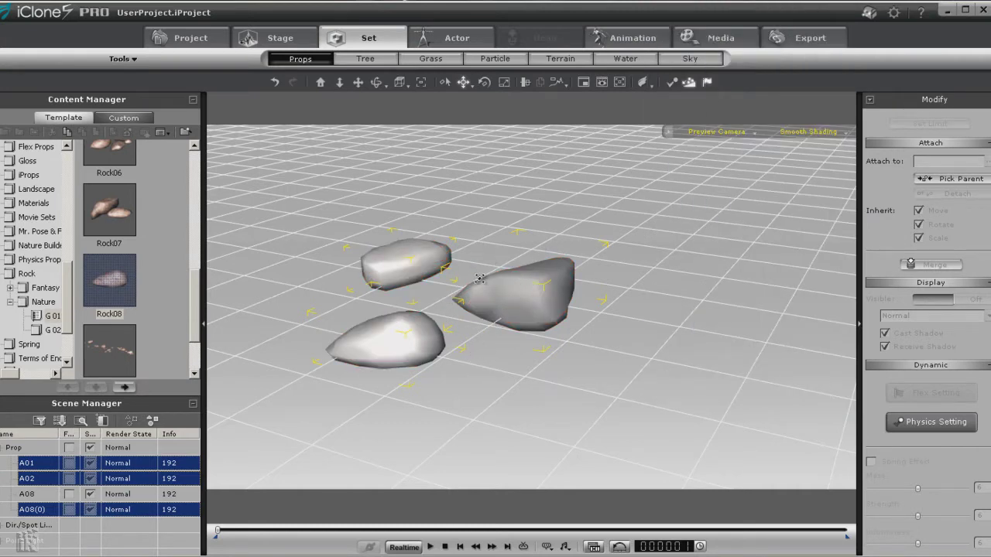
- Duplicate the three selected rocks five times and spread the copies into a dense cluster around the originals
{"action": "left_click_drag", "start_coordinate": [456, 279], "coordinate": [675, 50], "text": "ctrl"}
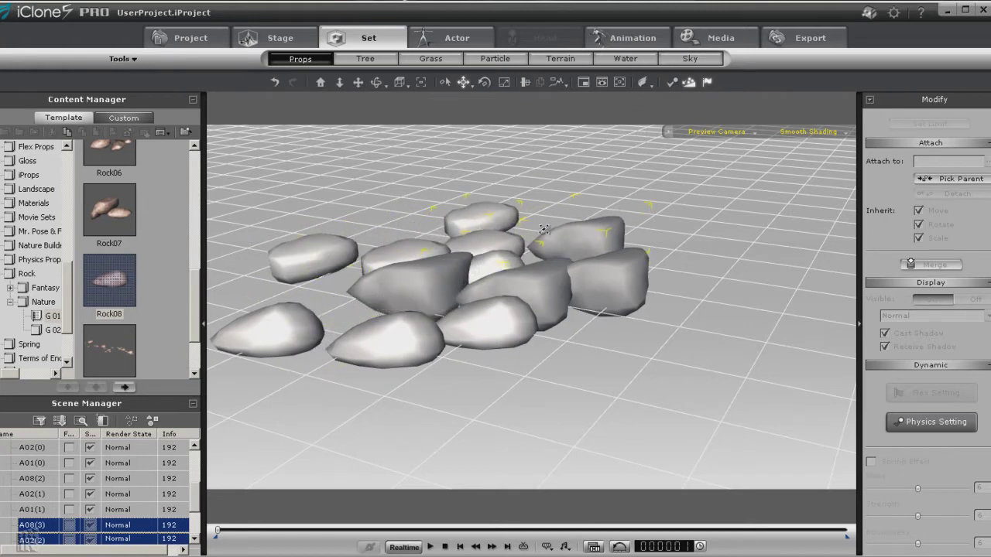
{"action": "left_click_drag", "start_coordinate": [540, 248], "coordinate": [349, 266], "text": "ctrl"}
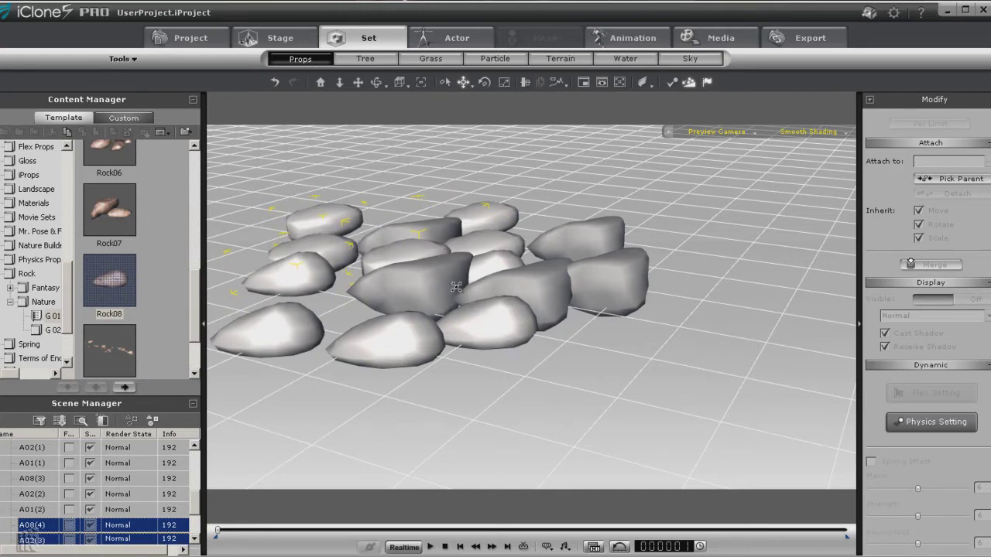
{"action": "left_click_drag", "start_coordinate": [431, 247], "coordinate": [659, 333], "text": "ctrl"}
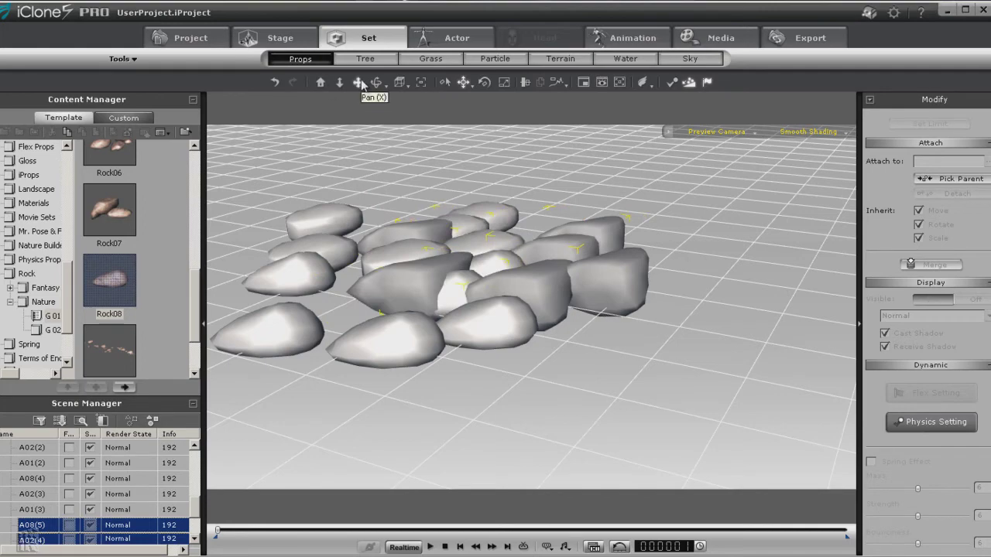
- Add the Box_001 primitive from the 3D Blocks props in the middle of the rock cluster
{"action": "left_click_drag", "start_coordinate": [416, 192], "coordinate": [511, 224]}
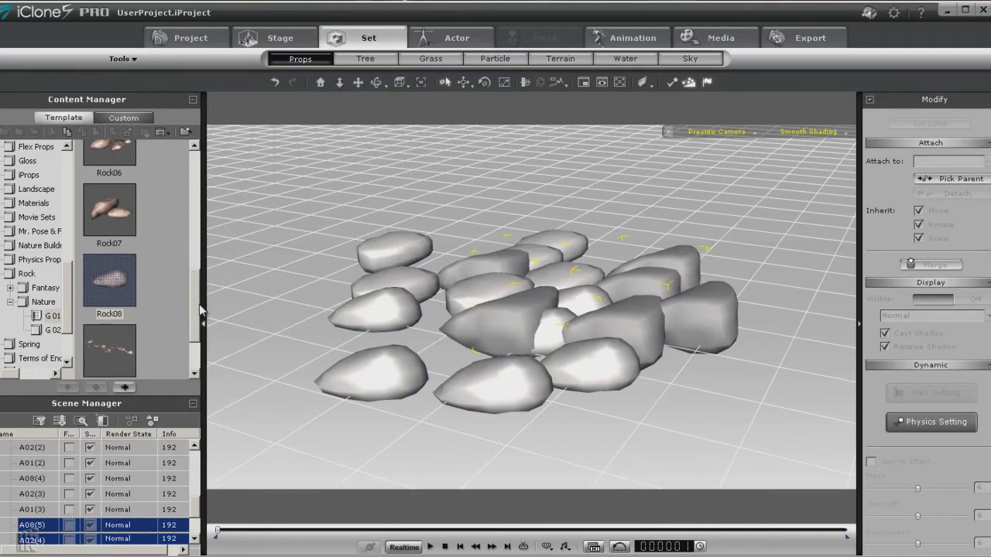
{"action": "left_click_drag", "start_coordinate": [195, 310], "coordinate": [205, 165]}
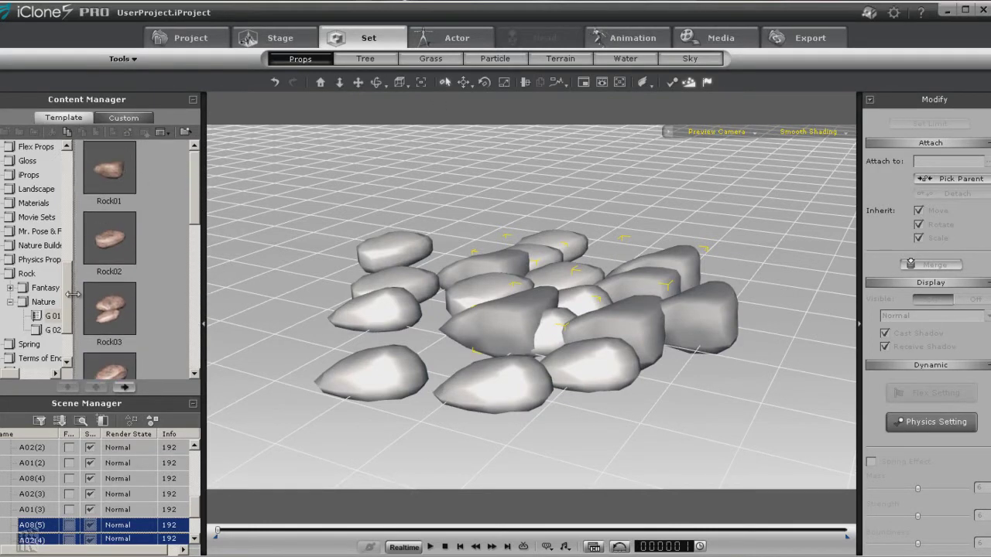
{"action": "left_click_drag", "start_coordinate": [70, 288], "coordinate": [76, 155]}
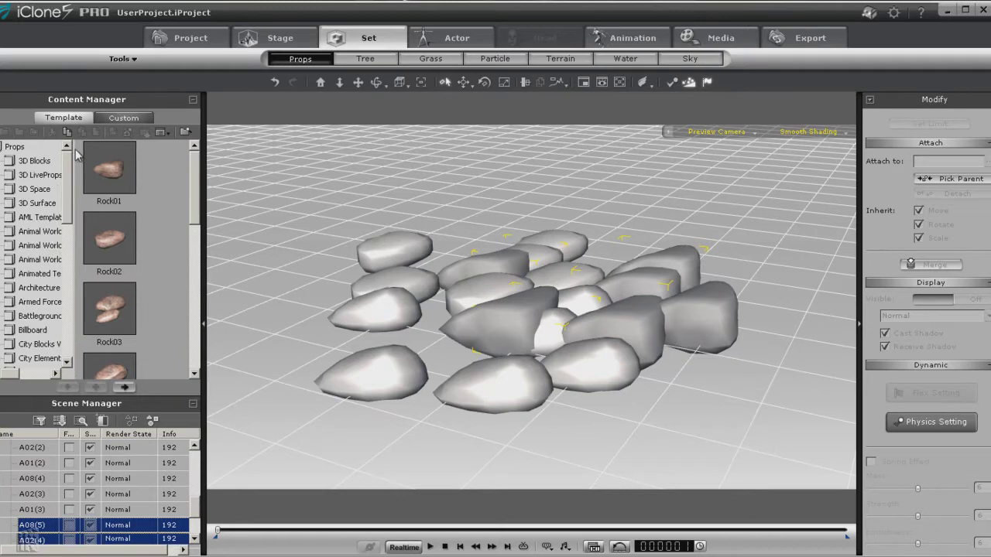
{"action": "left_click", "coordinate": [31, 160]}
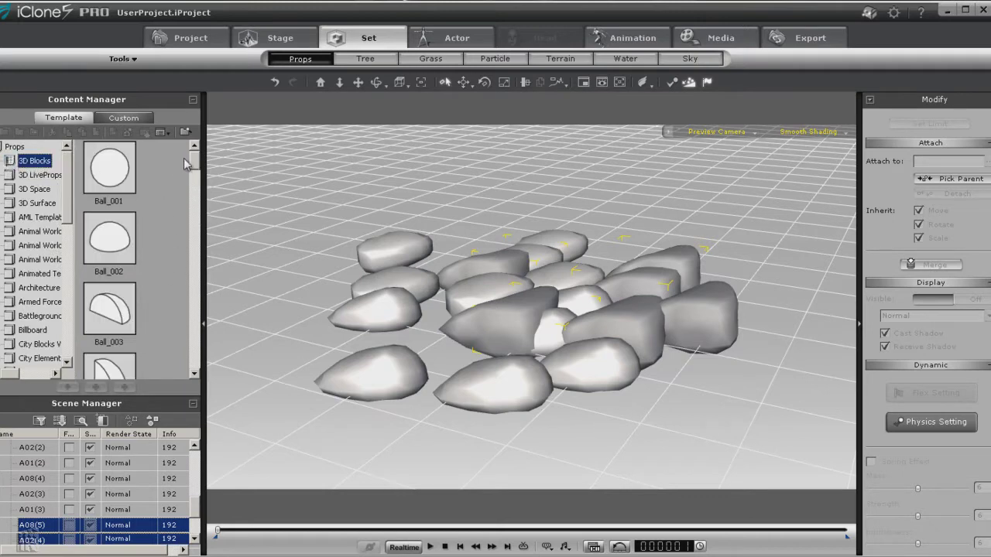
{"action": "left_click_drag", "start_coordinate": [187, 163], "coordinate": [191, 196]}
{"action": "left_click_drag", "start_coordinate": [117, 223], "coordinate": [549, 327]}
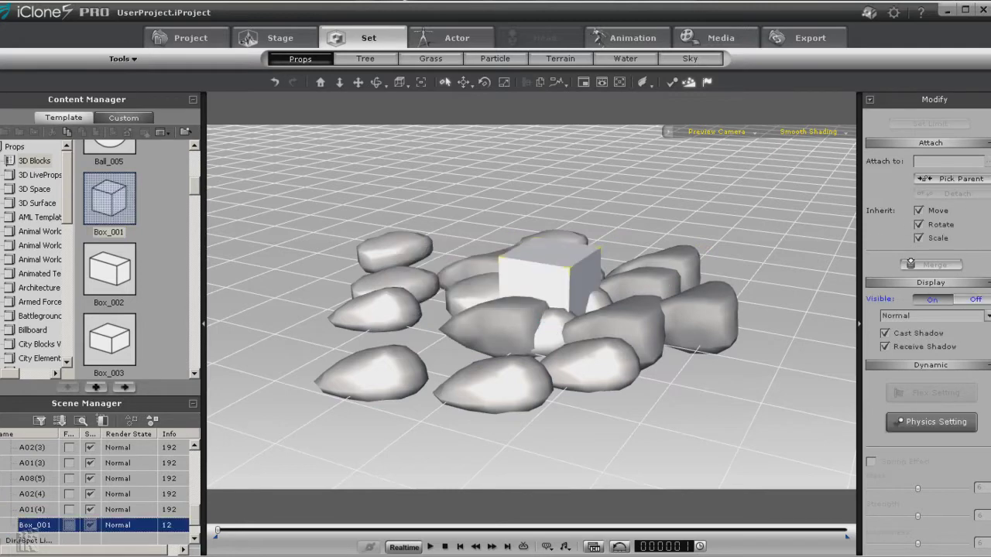
- Set Box_001 as a dummy and raise it above the rocks to a Z position of 104
{"action": "scroll", "coordinate": [972, 297], "scroll_direction": "down", "scroll_amount": 10}
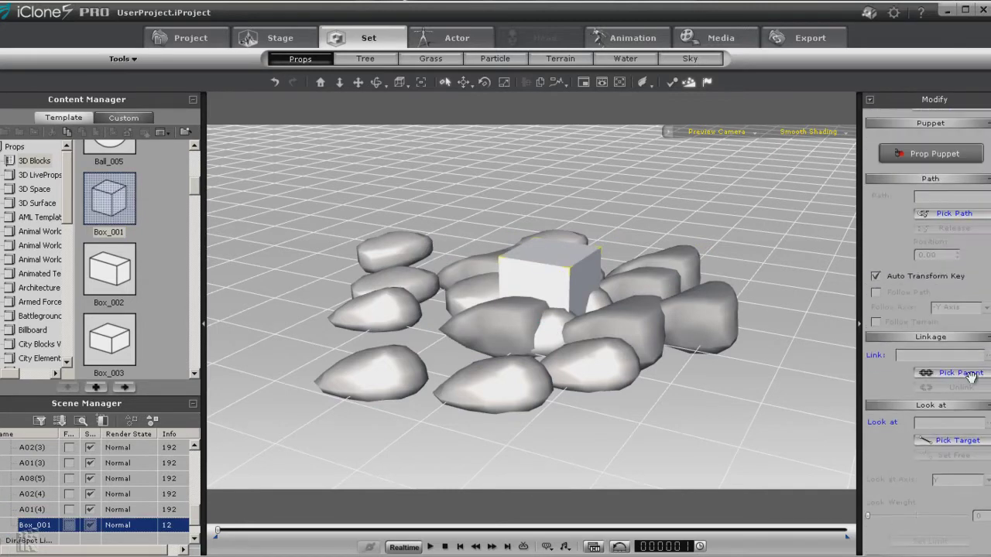
{"action": "scroll", "coordinate": [929, 310], "scroll_direction": "up", "scroll_amount": 10}
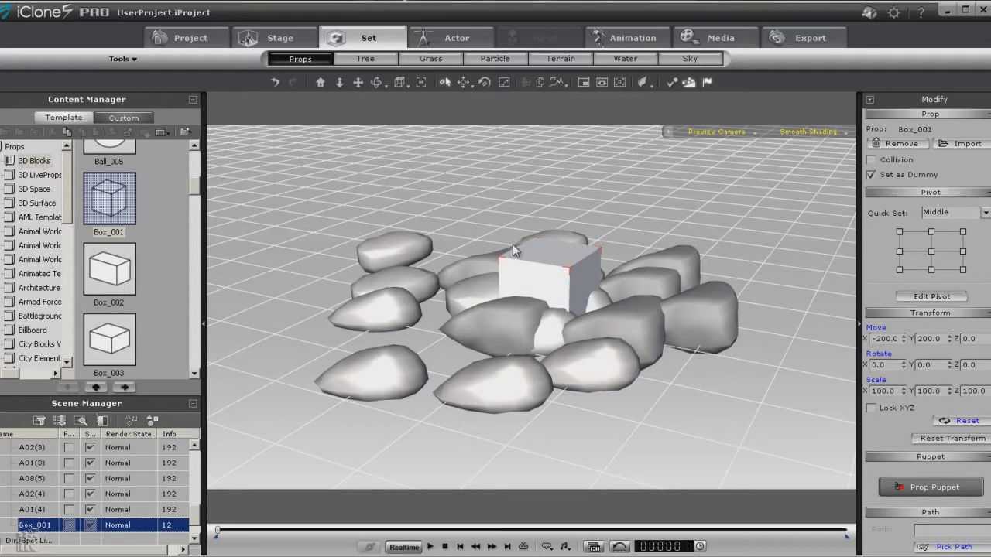
{"action": "right_click_drag", "start_coordinate": [534, 232], "coordinate": [644, 248]}
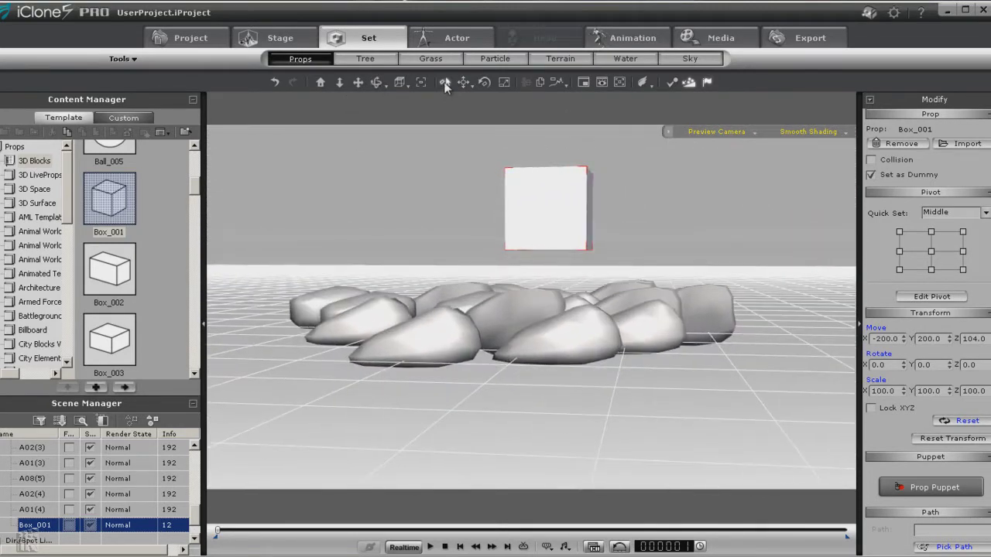
- Select all the rocks beneath the box and attach them to Box_001 as their parent
{"action": "left_click_drag", "start_coordinate": [273, 269], "coordinate": [800, 421]}
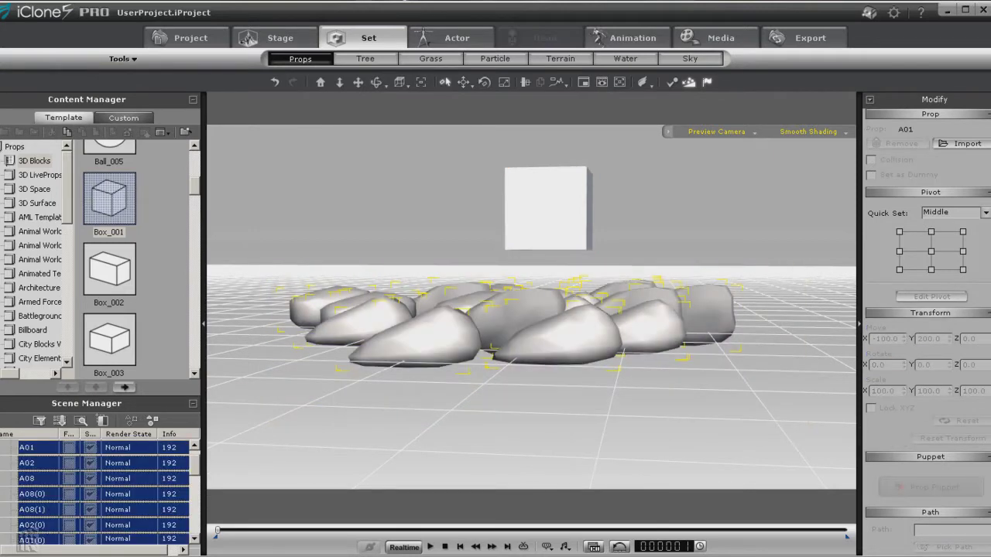
{"action": "scroll", "coordinate": [989, 322], "scroll_direction": "down", "scroll_amount": 10}
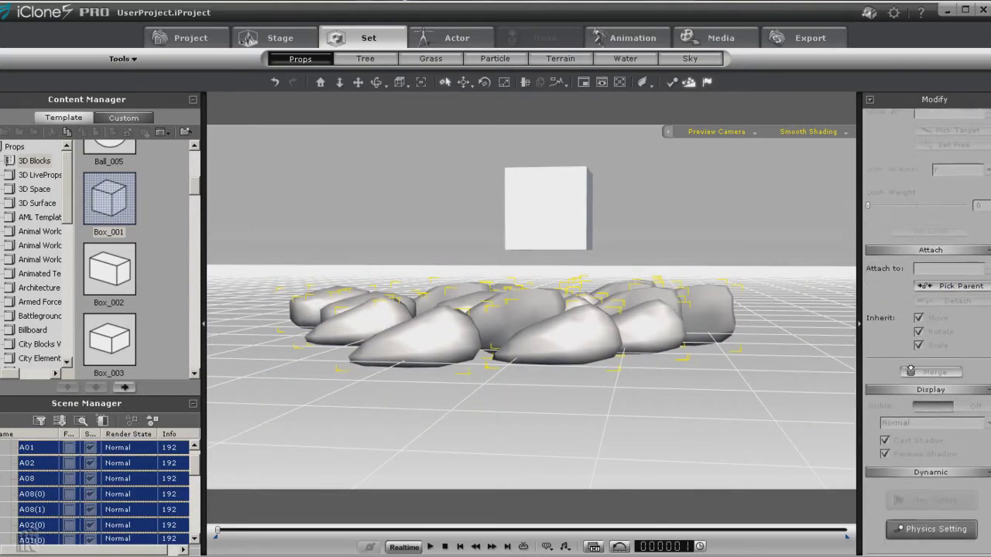
{"action": "left_click", "coordinate": [950, 215]}
{"action": "left_click", "coordinate": [569, 215]}
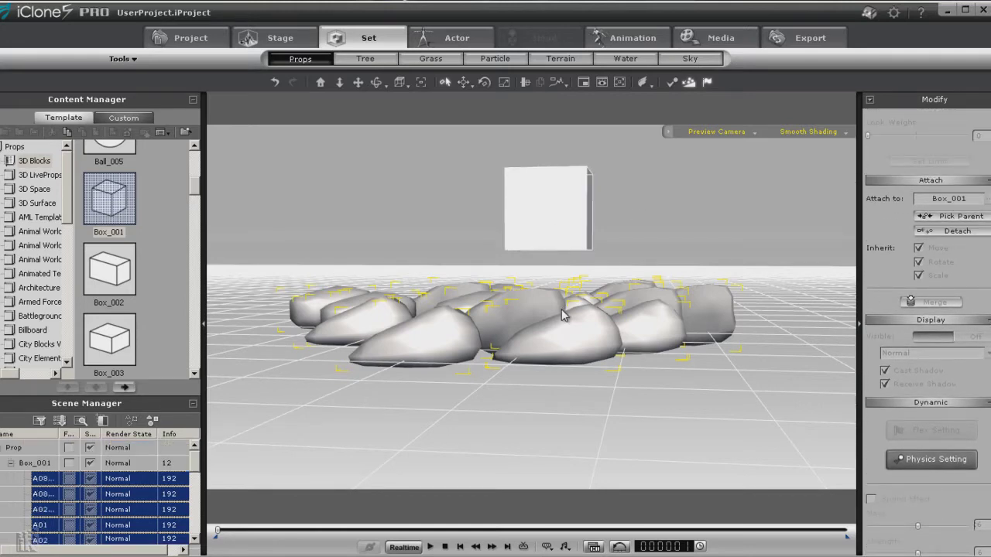
- Multi-duplicate Box_001 with its rocks into 4 copies, using Move X 128, Y 479, Z 104 and Rotate Z 62
{"action": "left_click", "coordinate": [551, 236]}
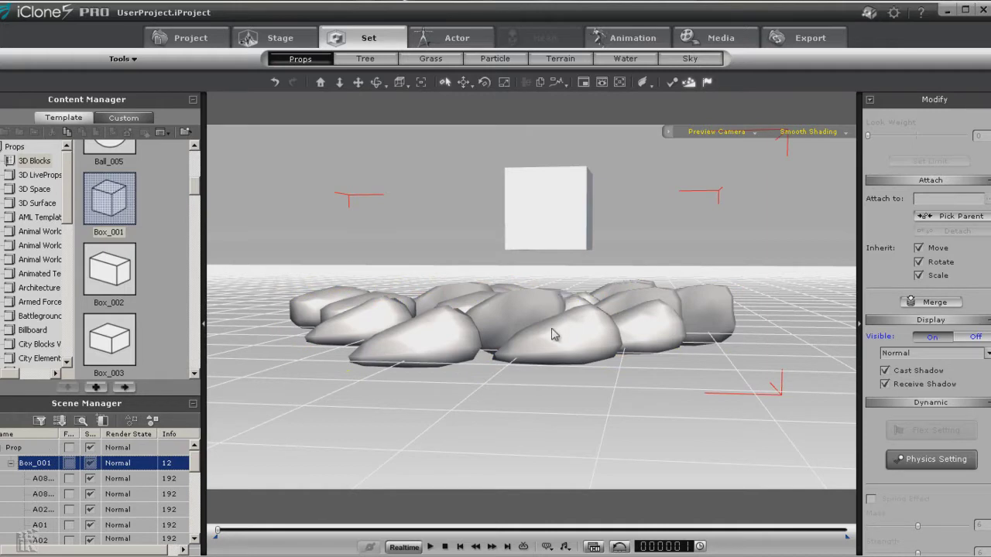
{"action": "key", "text": "F3"}
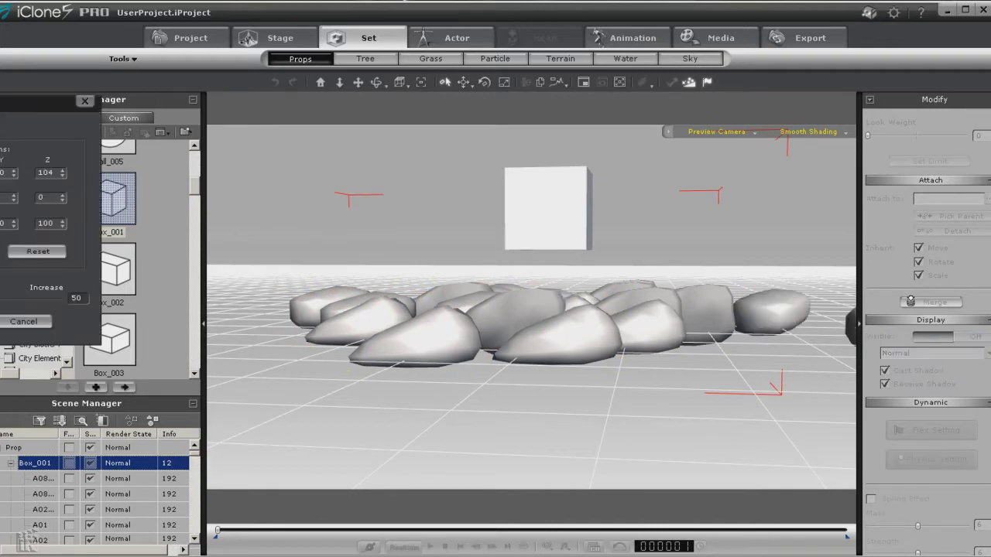
{"action": "left_click_drag", "start_coordinate": [17, 116], "coordinate": [267, 118]}
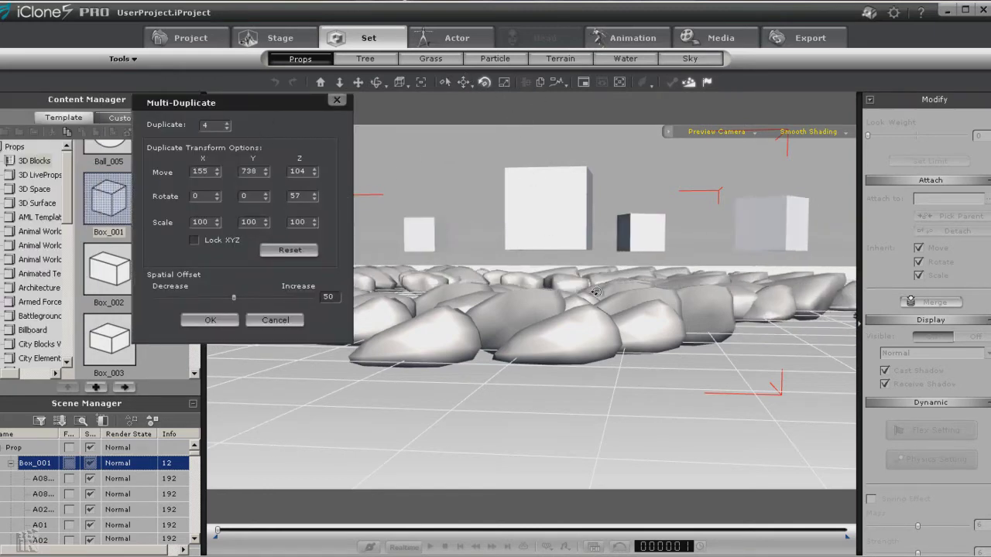
{"action": "left_click_drag", "start_coordinate": [348, 103], "coordinate": [232, 93]}
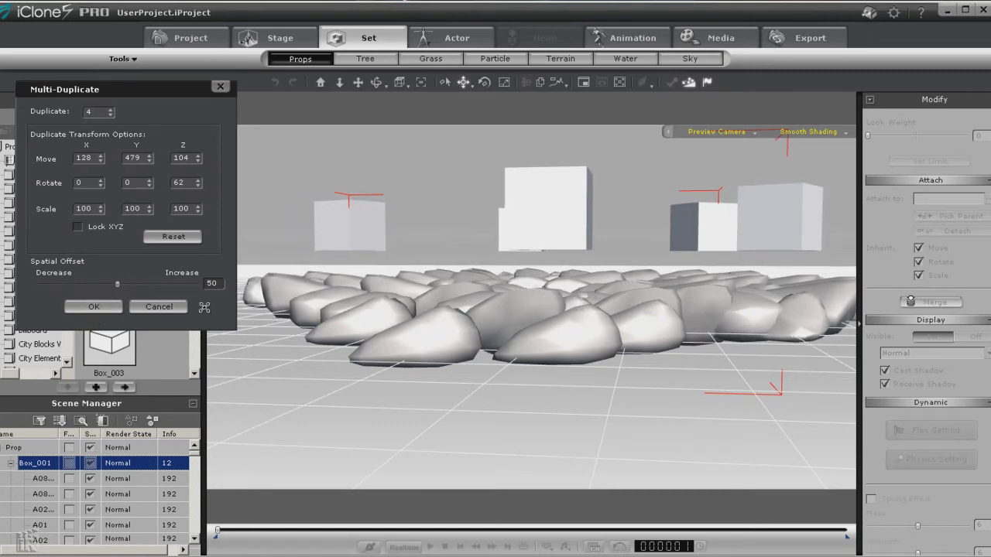
{"action": "left_click", "coordinate": [94, 307]}
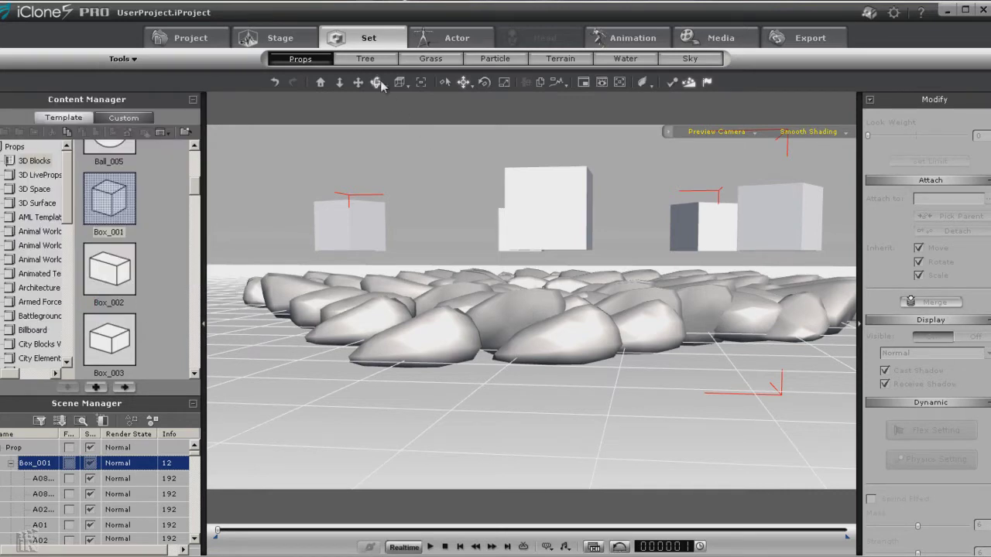
- Examine the duplicated box-and-rock groups in the viewport and in the enlarged list of scene objects
{"action": "left_click", "coordinate": [377, 82]}
{"action": "left_click_drag", "start_coordinate": [464, 178], "coordinate": [325, 225]}
{"action": "left_click", "coordinate": [193, 100]}
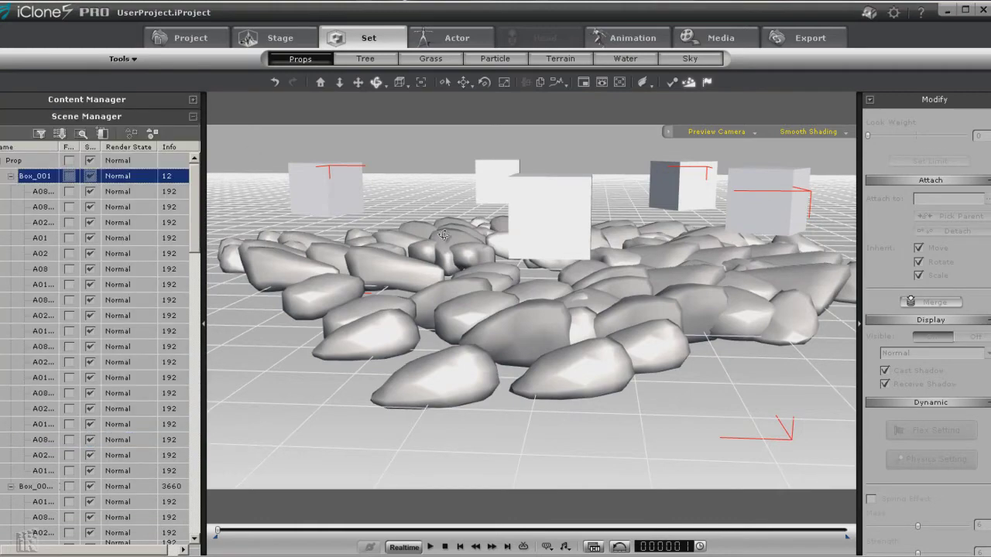
{"action": "left_click_drag", "start_coordinate": [511, 223], "coordinate": [528, 260]}
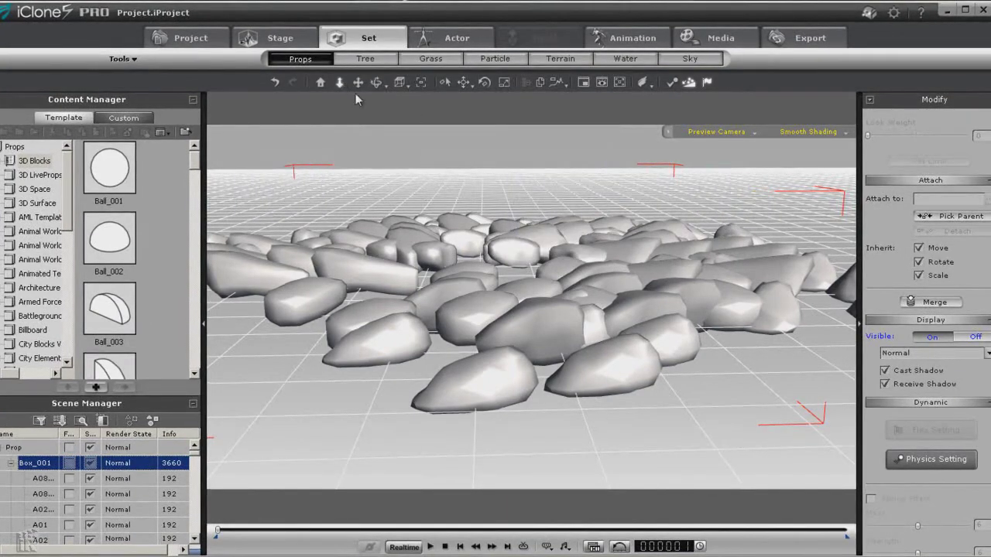
- Select all the box-and-rock groups and raise them high above the grid along the Z axis
{"action": "scroll", "coordinate": [511, 309], "scroll_direction": "down", "scroll_amount": 3}
{"action": "left_click", "coordinate": [526, 449]}
{"action": "scroll", "coordinate": [511, 310], "scroll_direction": "down", "scroll_amount": 3}
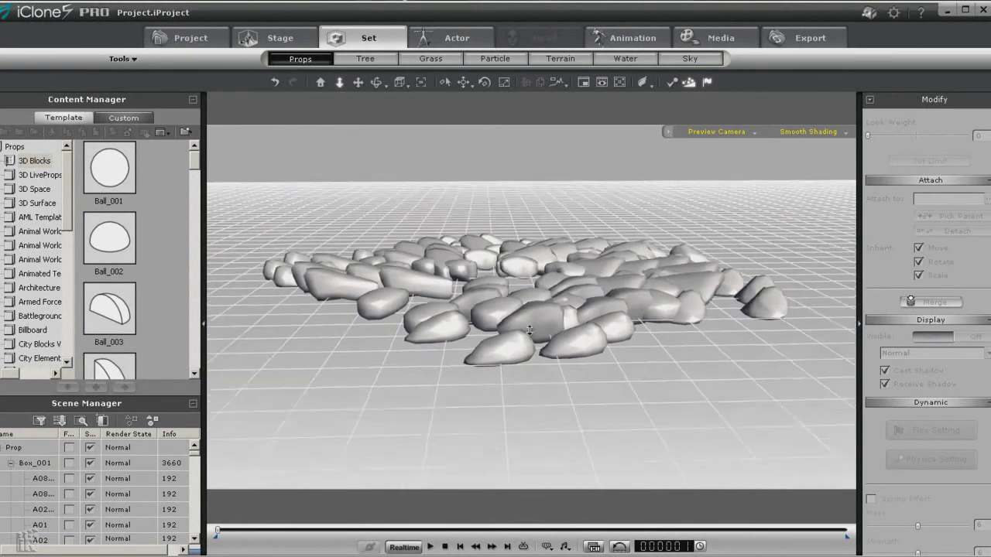
{"action": "scroll", "coordinate": [542, 355], "scroll_direction": "down", "scroll_amount": 3}
{"action": "scroll", "coordinate": [480, 234], "scroll_direction": "down", "scroll_amount": 2}
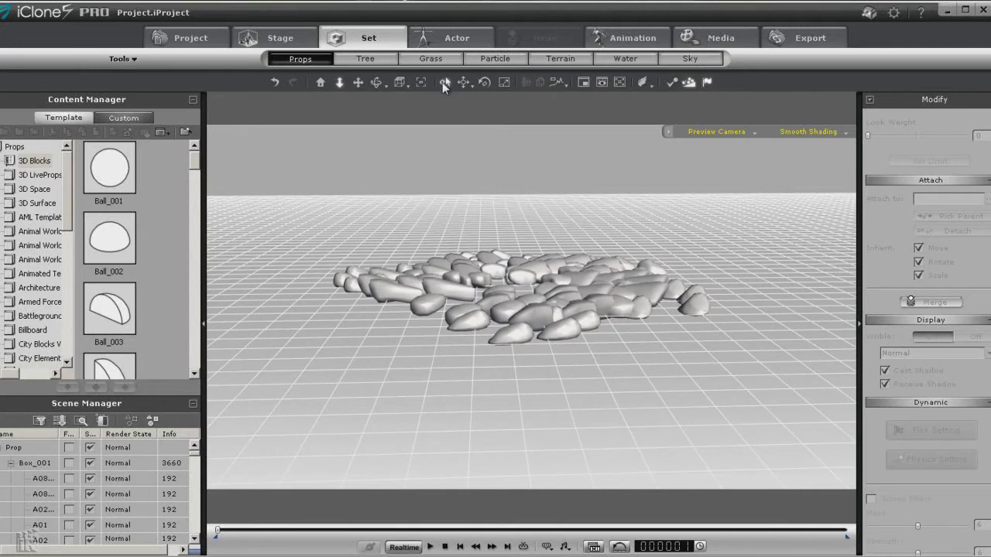
{"action": "left_click_drag", "start_coordinate": [296, 186], "coordinate": [749, 371]}
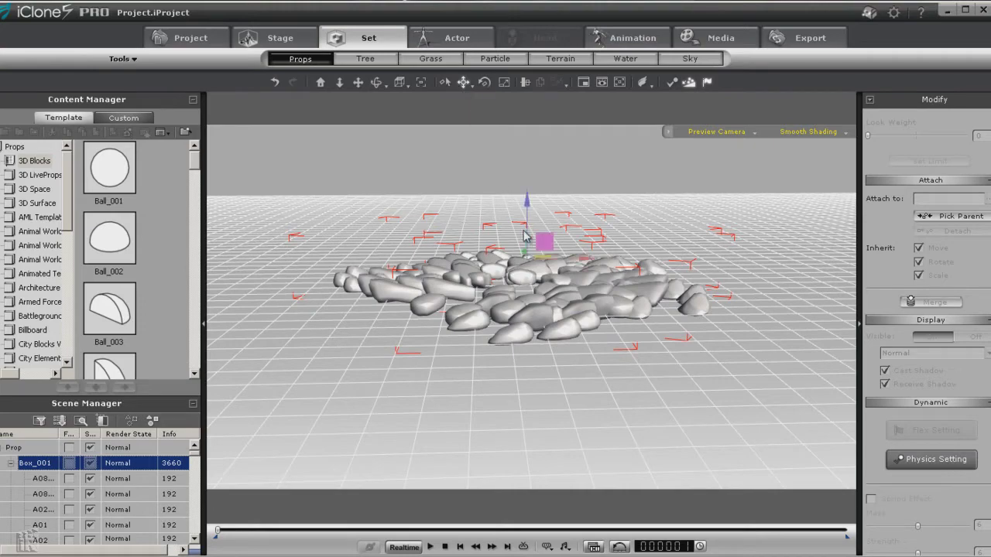
{"action": "left_click_drag", "start_coordinate": [528, 200], "coordinate": [527, 74]}
{"action": "left_click", "coordinate": [339, 82]}
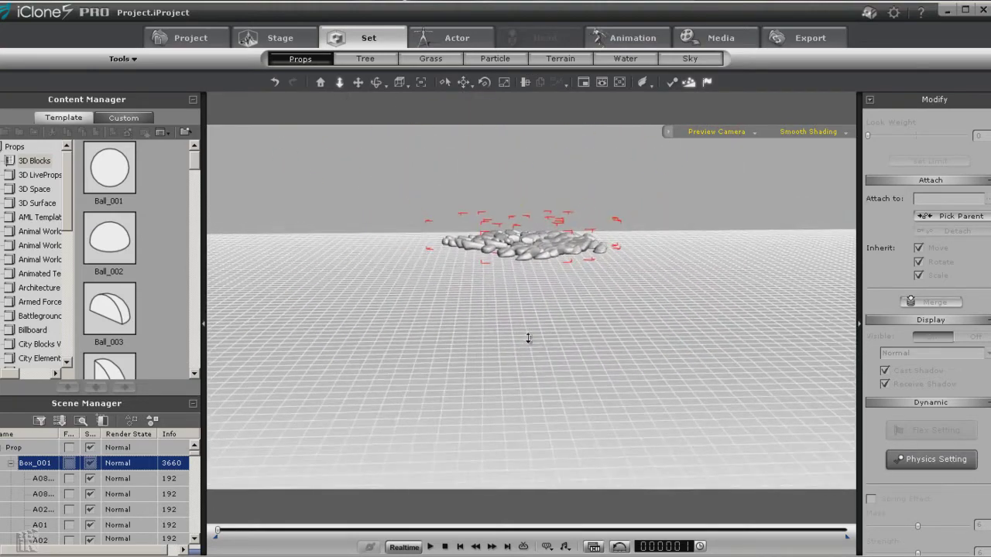
{"action": "left_click", "coordinate": [463, 82]}
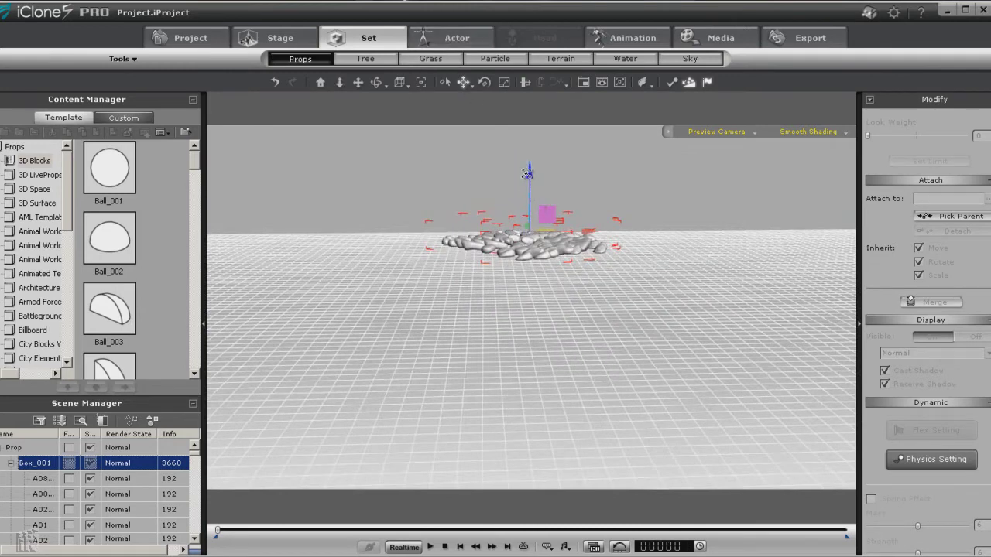
{"action": "left_click_drag", "start_coordinate": [526, 167], "coordinate": [534, 67]}
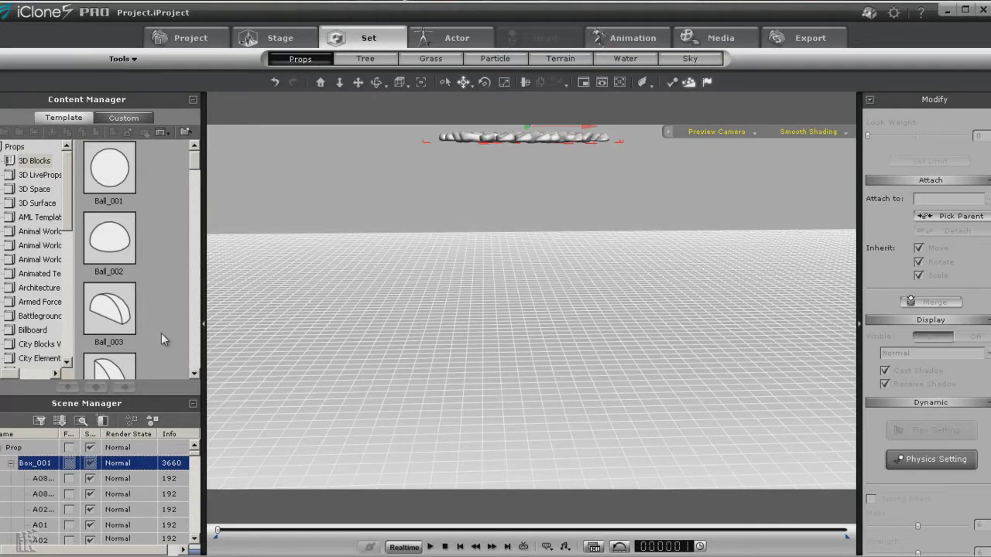
- Add the Infinite Plane physics prop to the scene and run the simulation to drop the rocks onto it
{"action": "left_click_drag", "start_coordinate": [65, 214], "coordinate": [70, 348]}
{"action": "left_click", "coordinate": [38, 246]}
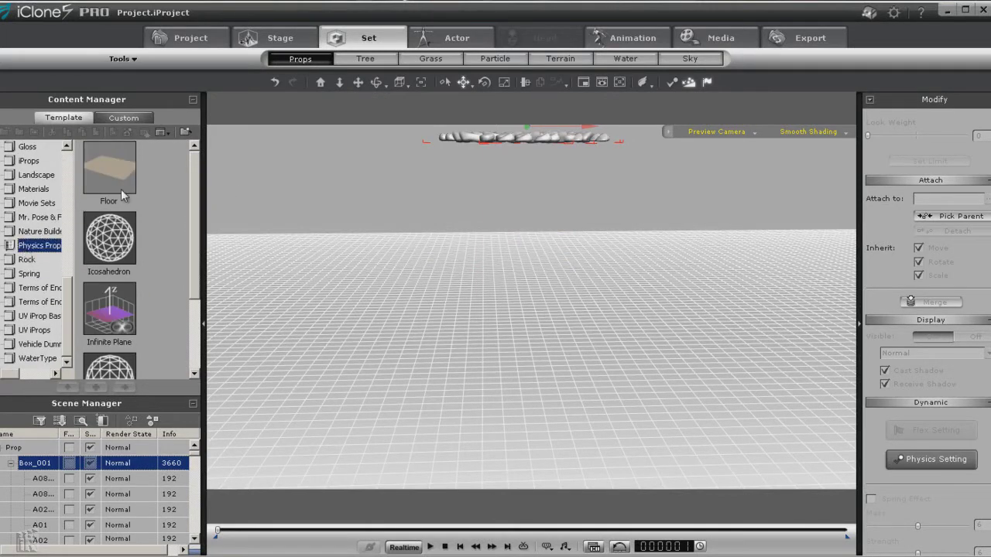
{"action": "double_click", "coordinate": [110, 291]}
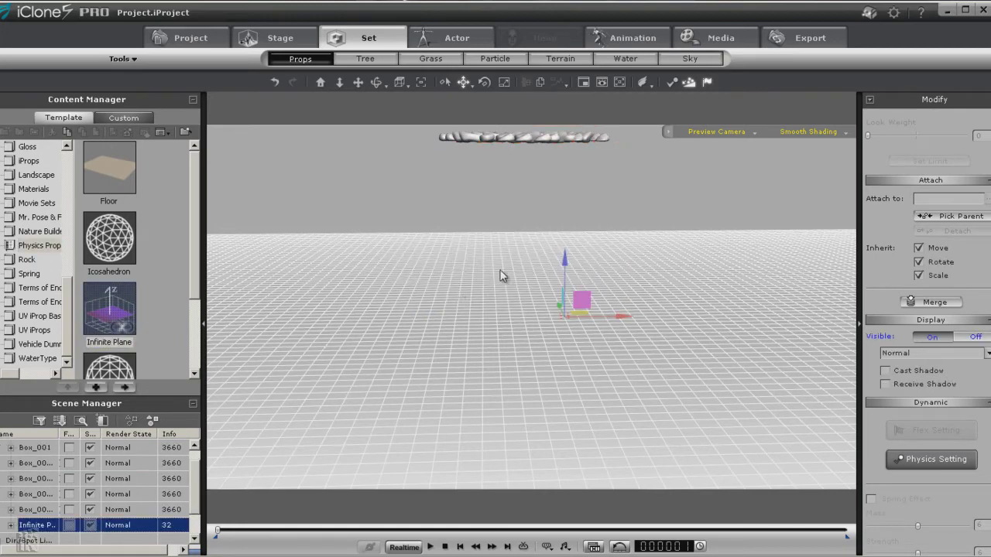
{"action": "left_click", "coordinate": [431, 548]}
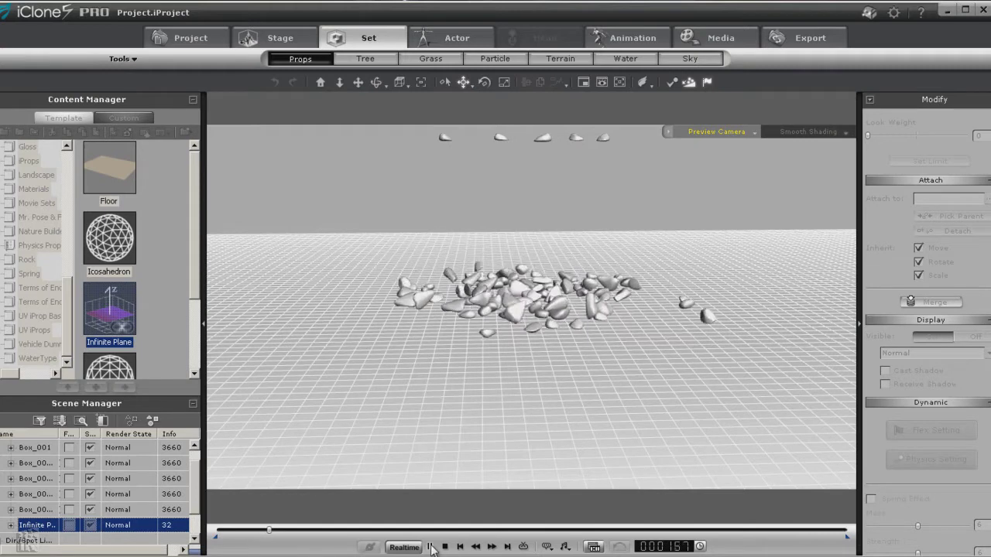
{"action": "left_click", "coordinate": [431, 547]}
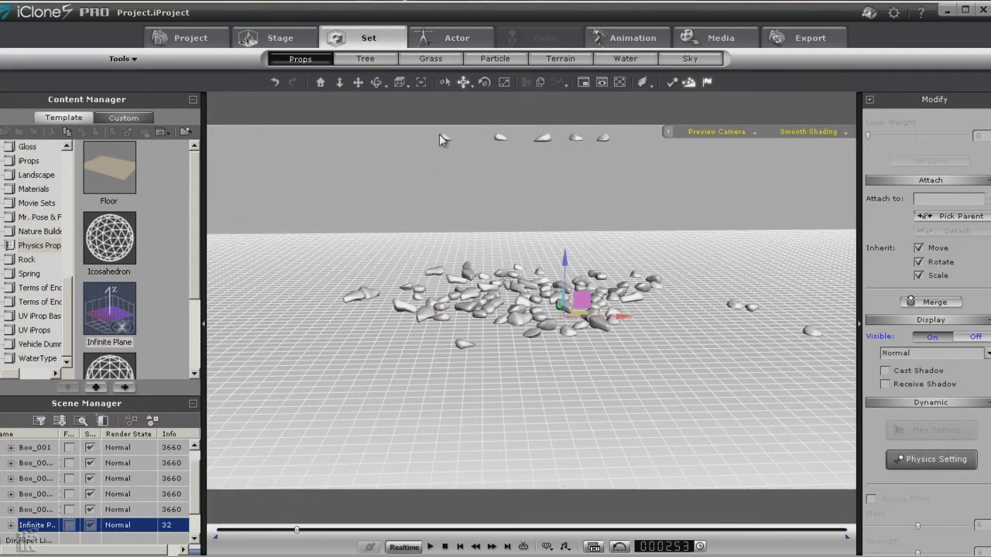
- Select the rocks still hanging in the air and activate rigid body physics on them with the Self Mesh bound type
{"action": "left_click", "coordinate": [446, 82]}
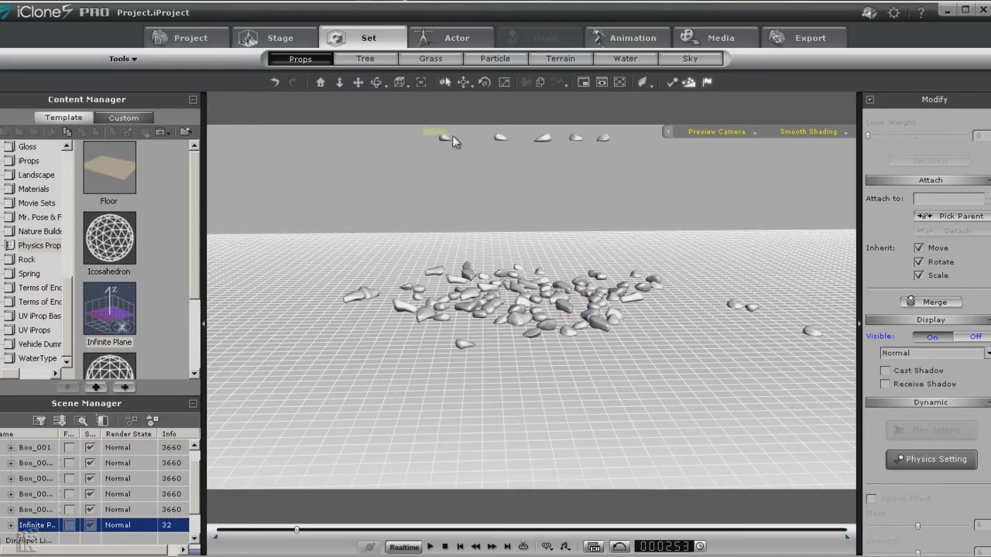
{"action": "left_click_drag", "start_coordinate": [453, 136], "coordinate": [621, 152]}
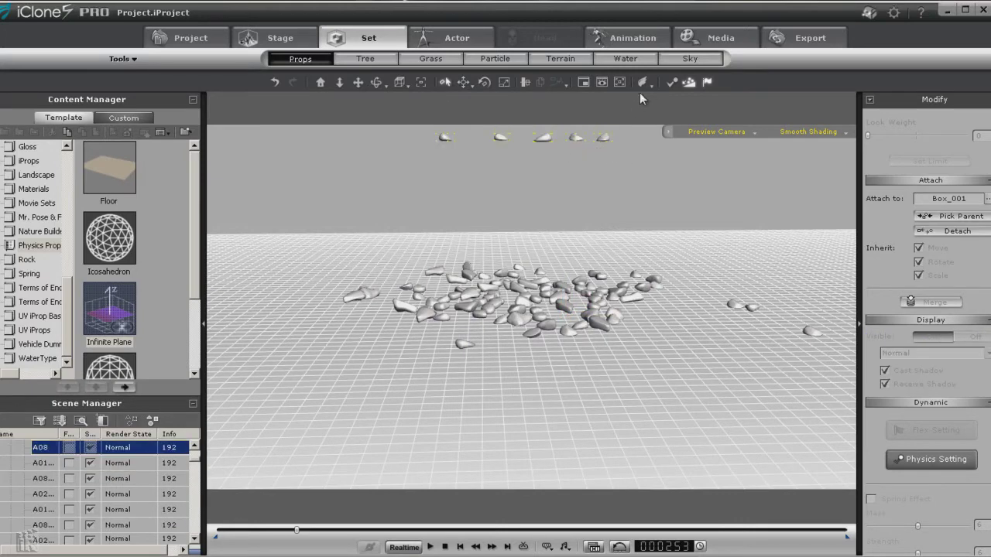
{"action": "left_click", "coordinate": [672, 83]}
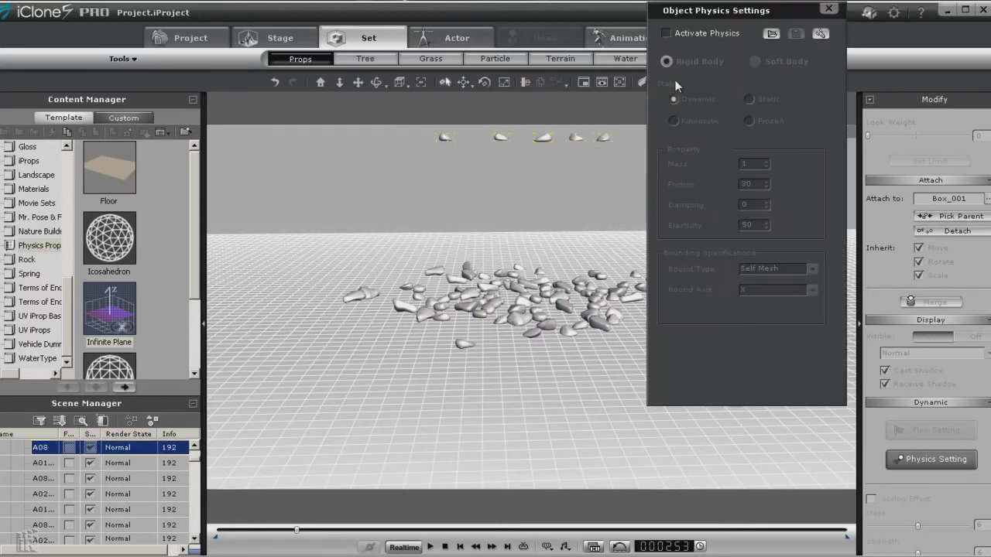
{"action": "left_click", "coordinate": [667, 34]}
{"action": "left_click", "coordinate": [817, 264]}
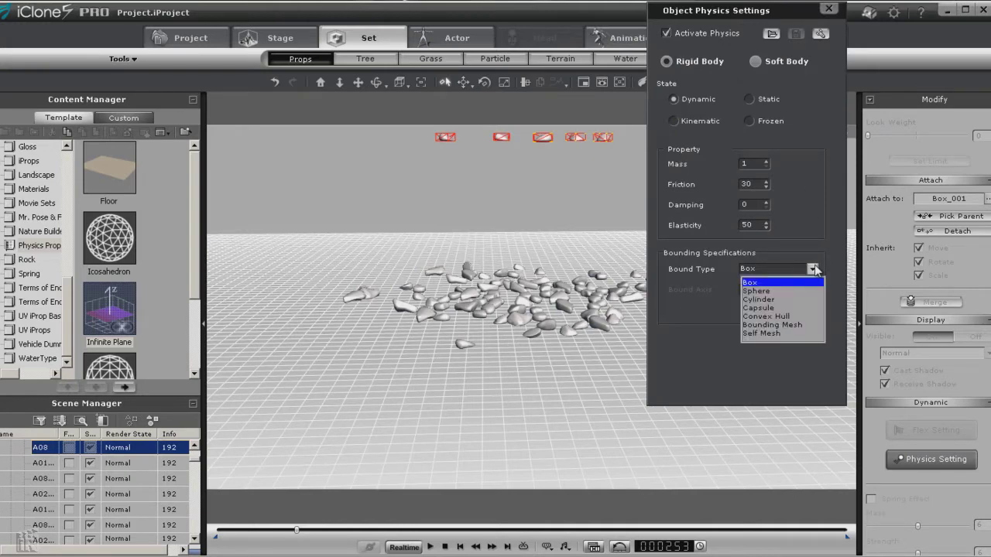
{"action": "left_click", "coordinate": [772, 334]}
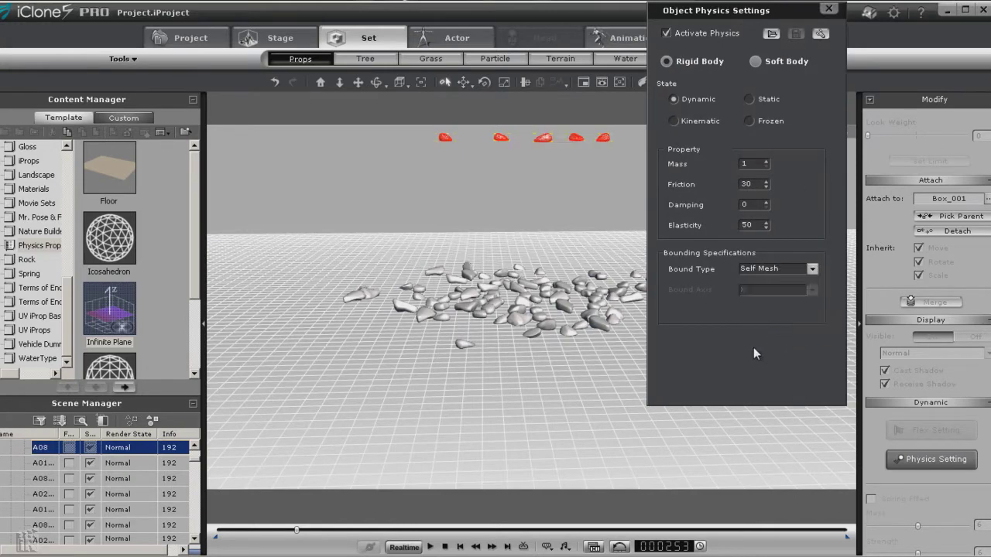
{"action": "left_click", "coordinate": [829, 9]}
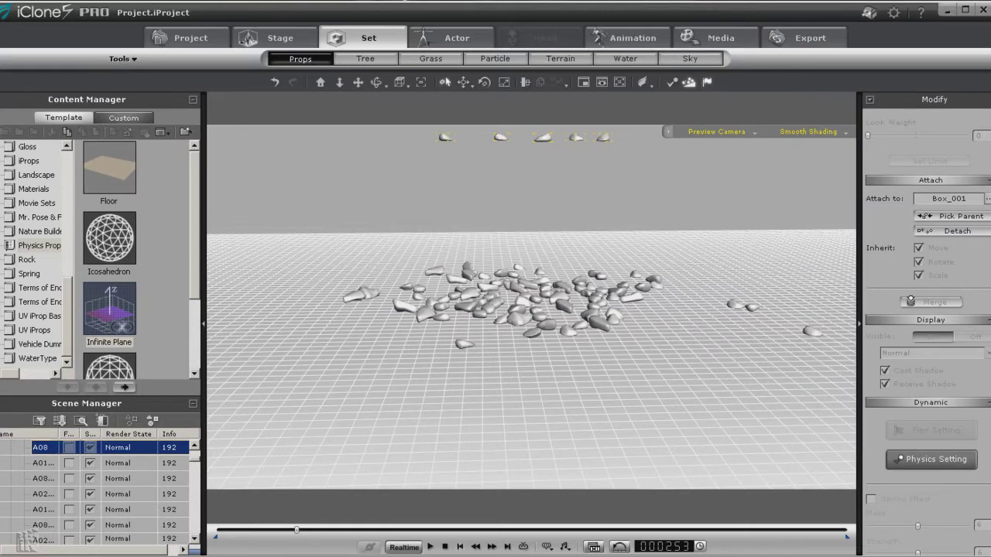
- Replay the simulation from the first frame to check how all the rocks fall, and reset it
{"action": "left_click", "coordinate": [460, 547]}
{"action": "left_click", "coordinate": [431, 547]}
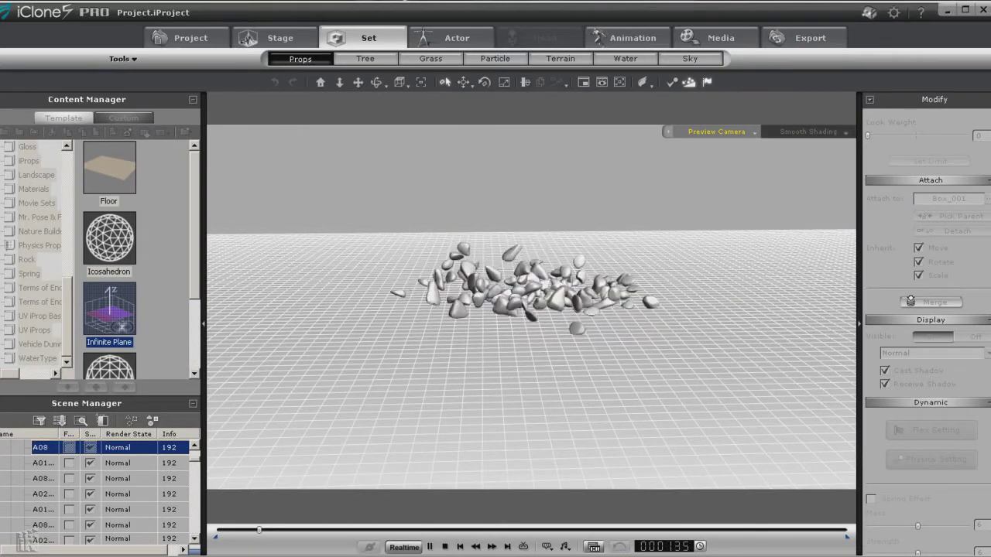
{"action": "left_click", "coordinate": [446, 547]}
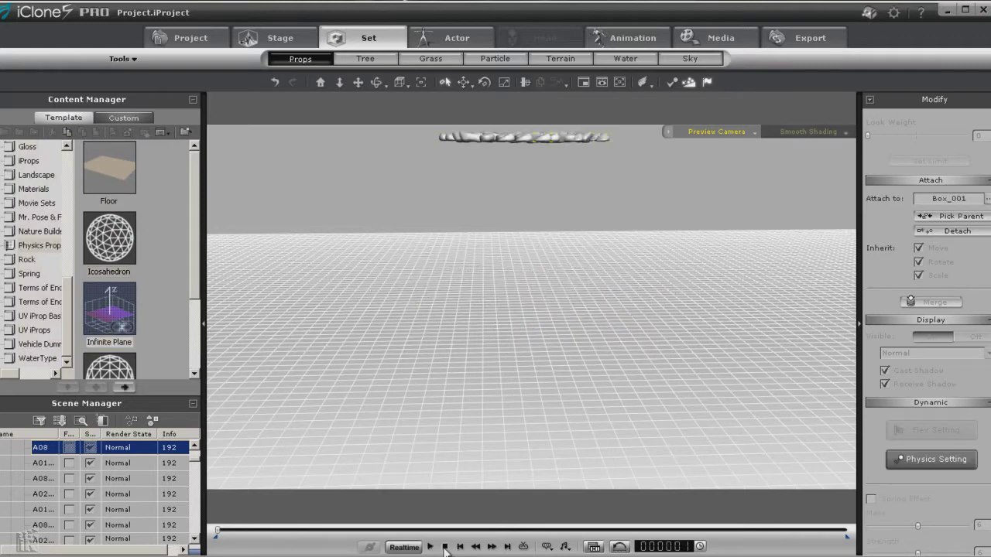
{"action": "left_click", "coordinate": [431, 547]}
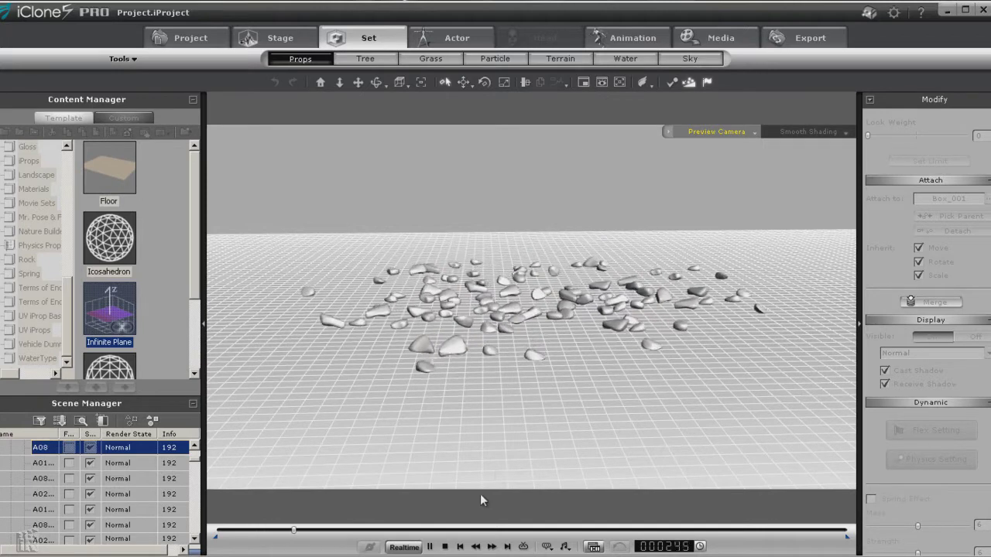
{"action": "left_click", "coordinate": [445, 547]}
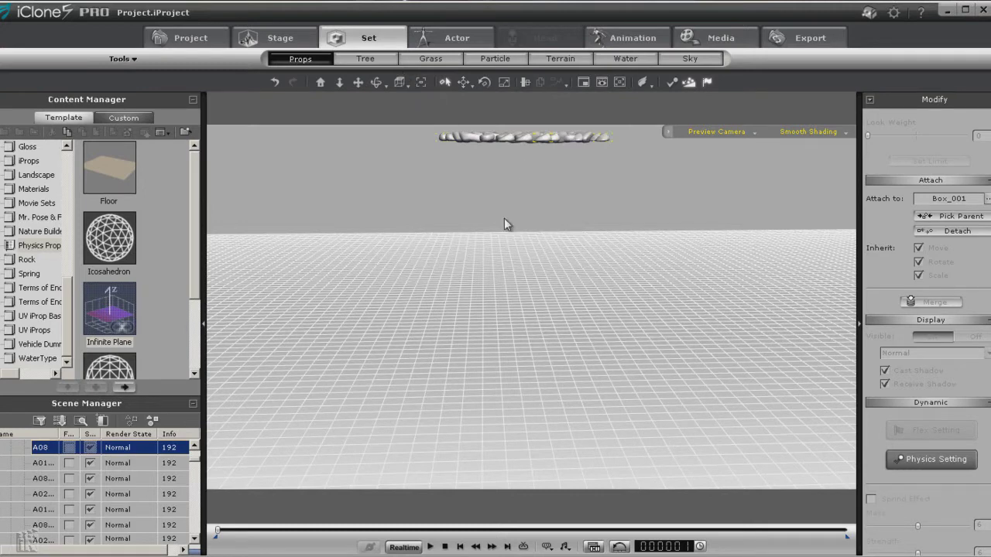
- Load the River Forde terrain from the Mesh_Medium terrain templates into the scene
{"action": "left_click", "coordinate": [570, 60]}
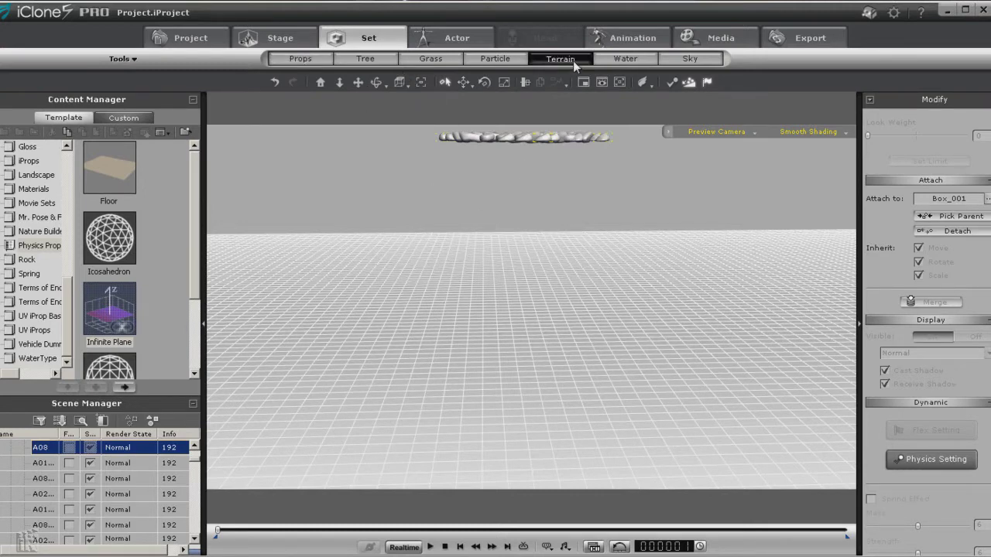
{"action": "left_click", "coordinate": [32, 177]}
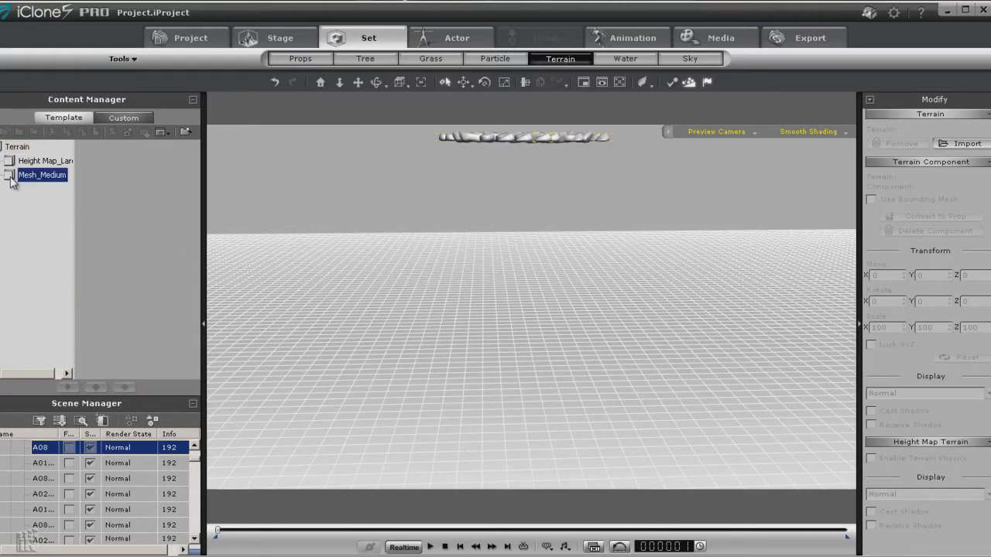
{"action": "scroll", "coordinate": [195, 263], "scroll_direction": "down", "scroll_amount": 1}
{"action": "left_click_drag", "start_coordinate": [196, 263], "coordinate": [196, 355]}
{"action": "double_click", "coordinate": [100, 343]}
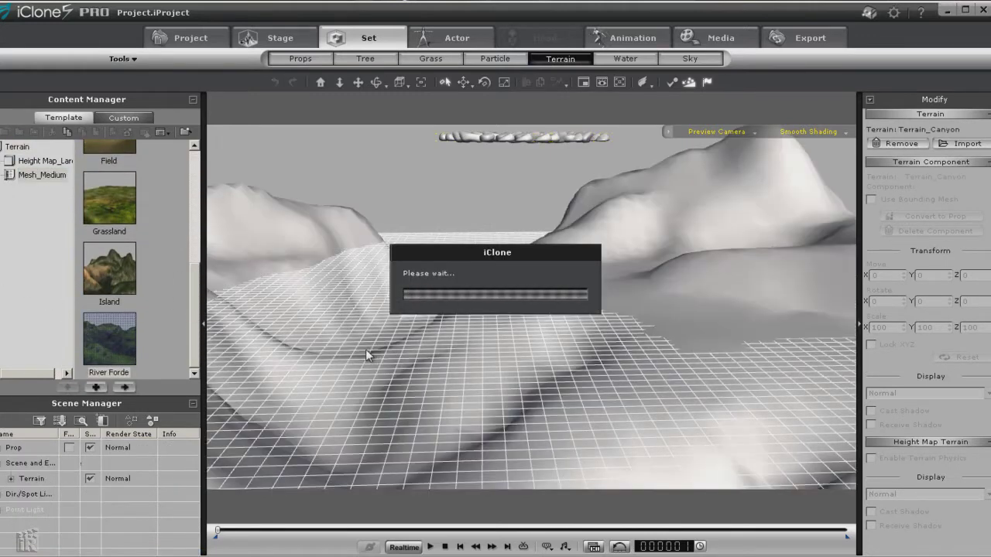
- Convert the terrain's Hill component to a prop and open its physics settings
{"action": "left_click", "coordinate": [12, 480]}
{"action": "left_click", "coordinate": [39, 494]}
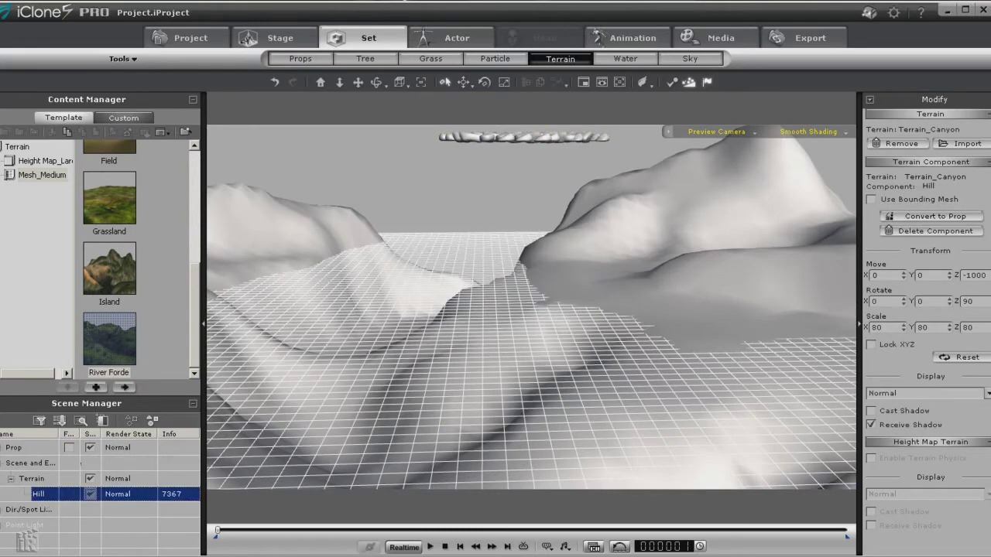
{"action": "left_click", "coordinate": [921, 216]}
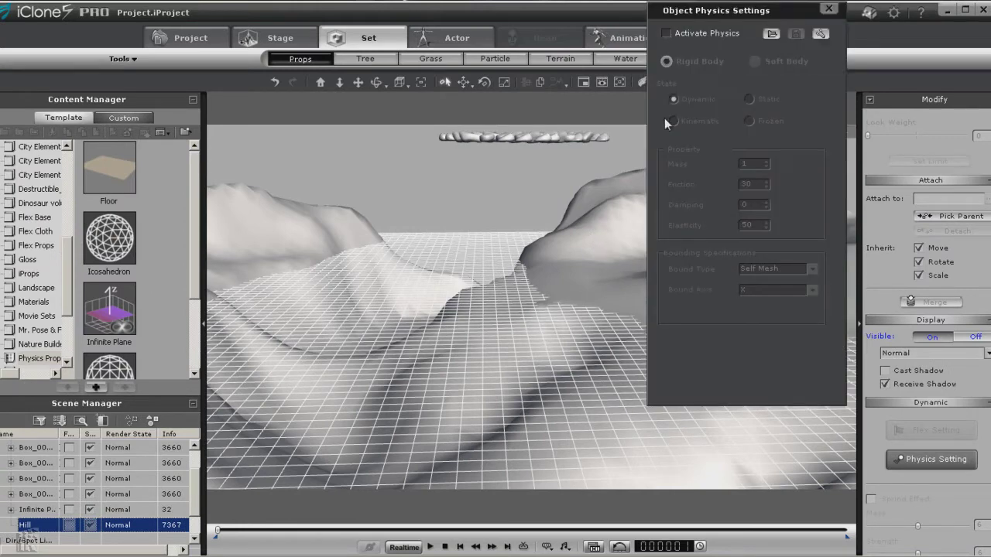
- Activate physics on the Hill prop as a Static rigid body with the Self Mesh bound type, and test the simulation
{"action": "left_click", "coordinate": [666, 33]}
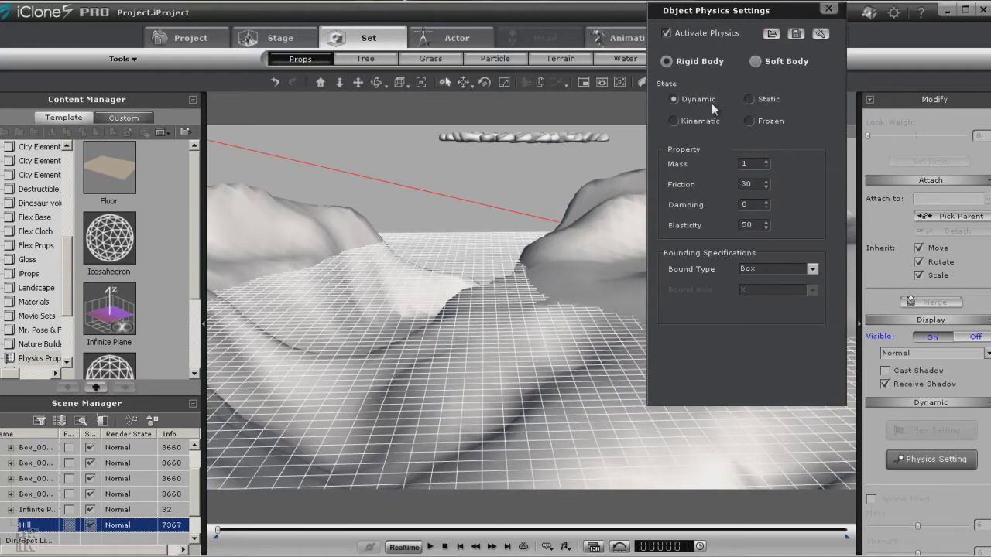
{"action": "left_click", "coordinate": [674, 120]}
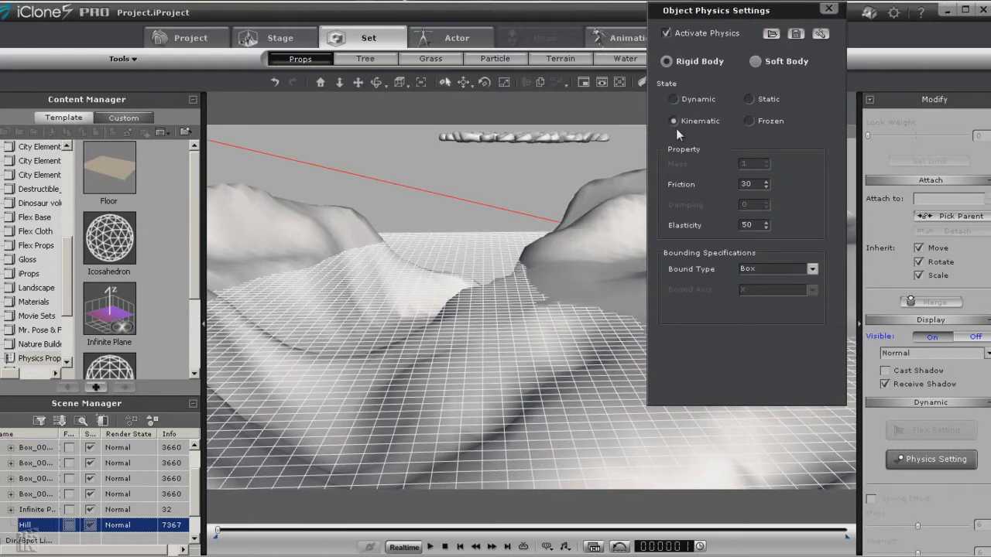
{"action": "left_click", "coordinate": [750, 100]}
{"action": "left_click", "coordinate": [806, 270]}
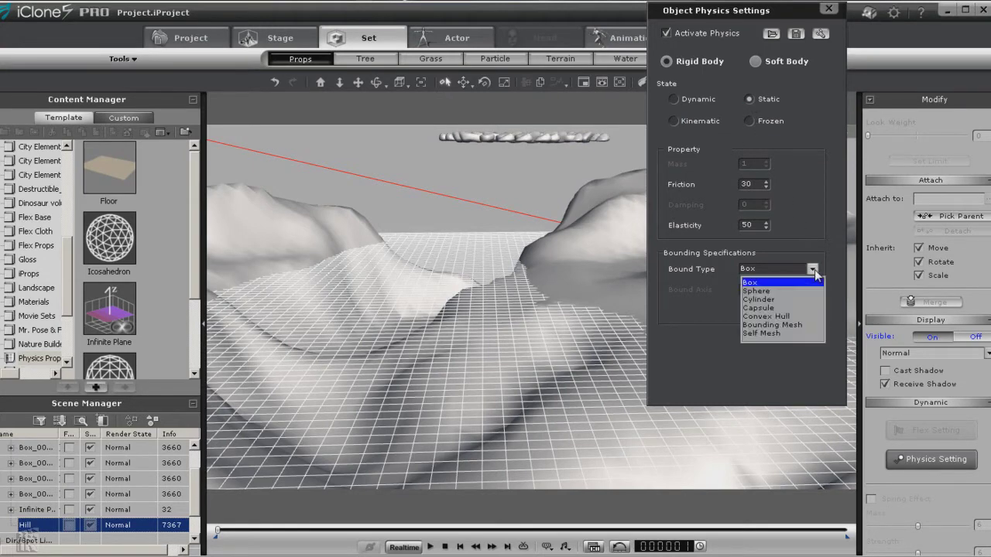
{"action": "left_click", "coordinate": [764, 333]}
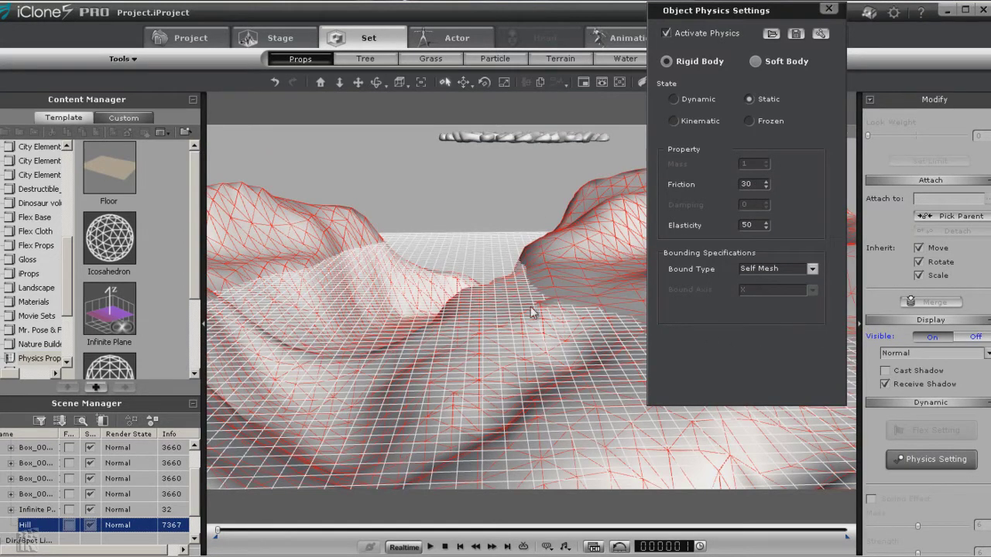
{"action": "left_click", "coordinate": [829, 9]}
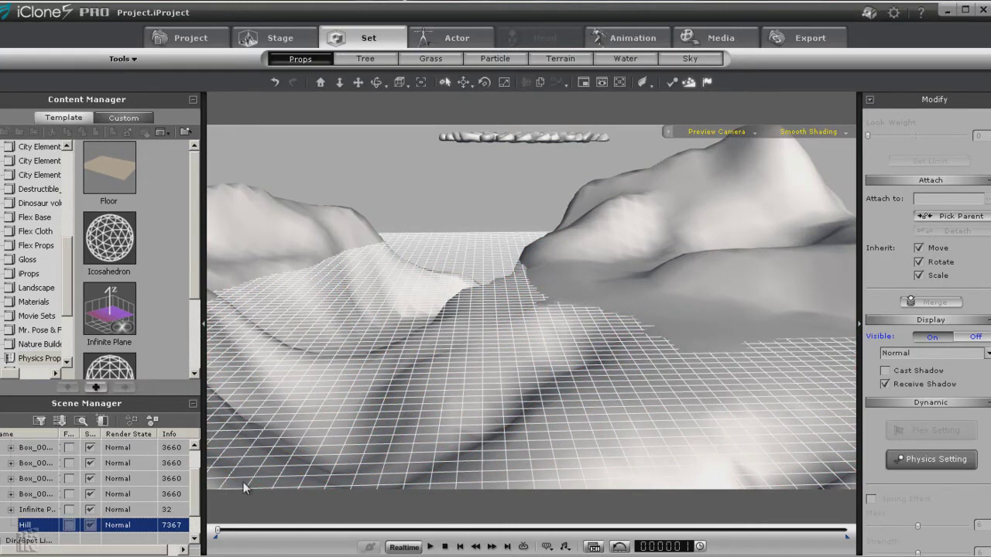
{"action": "left_click", "coordinate": [431, 546]}
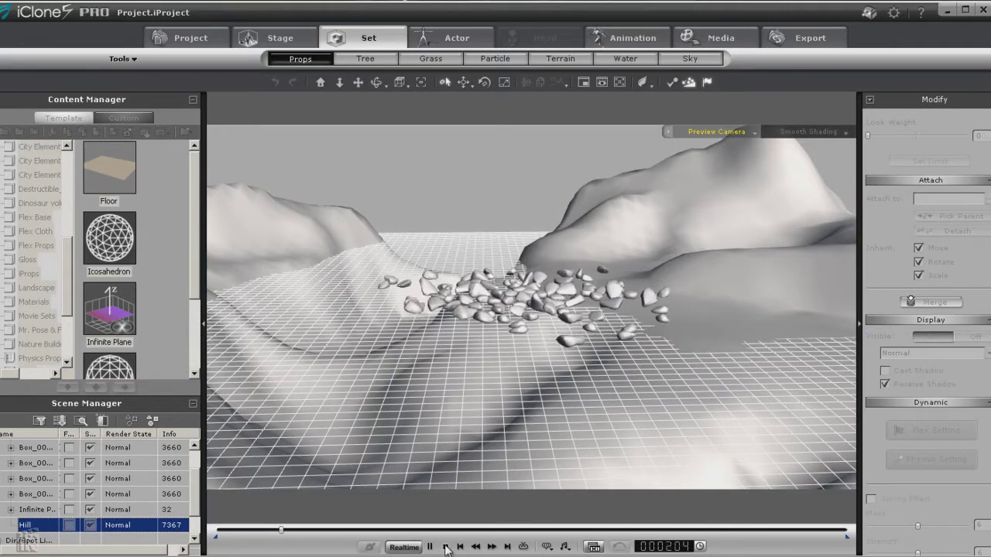
{"action": "left_click", "coordinate": [444, 547]}
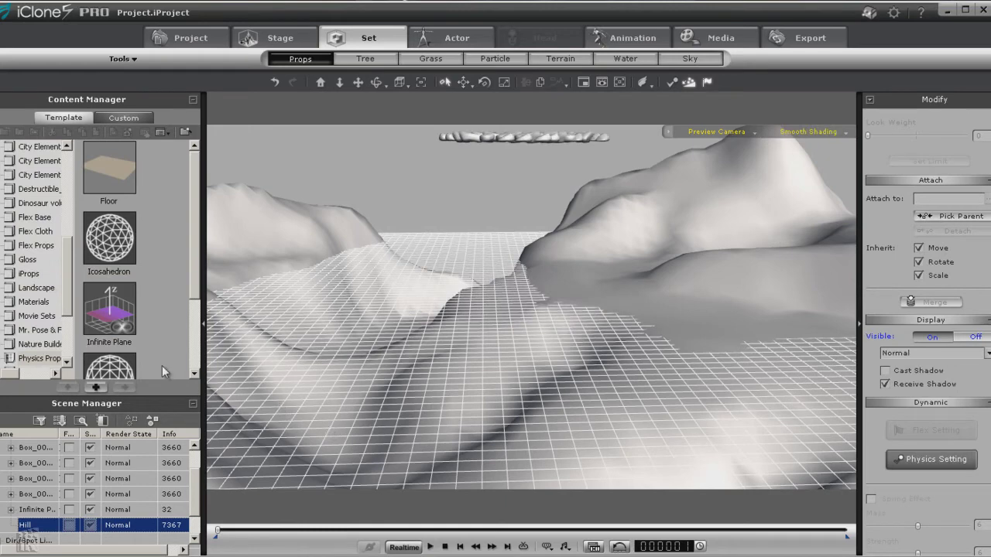
- Delete the Infinite Plane from the scene and run the simulation to drop the rocks onto the hill
{"action": "left_click", "coordinate": [28, 511]}
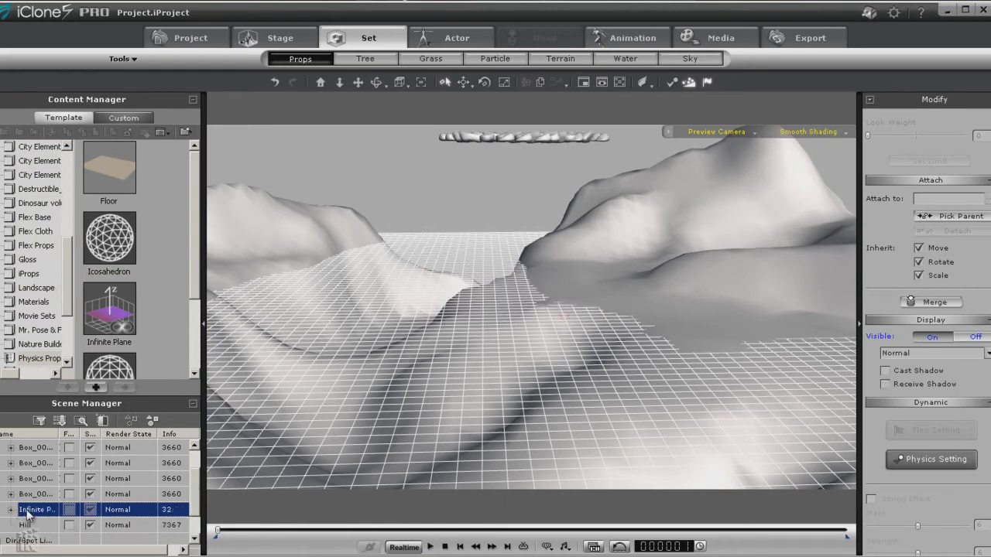
{"action": "key", "text": "Delete"}
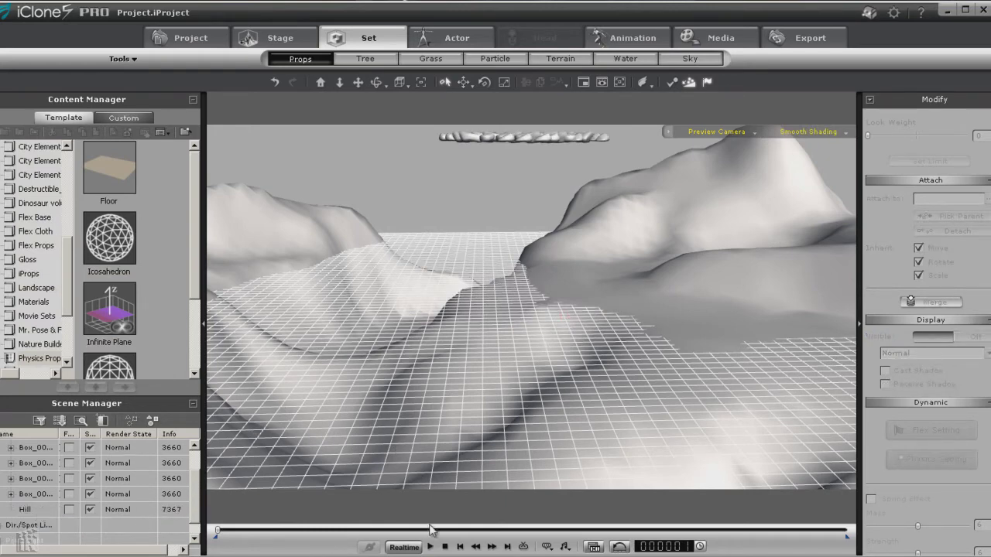
{"action": "left_click", "coordinate": [429, 546]}
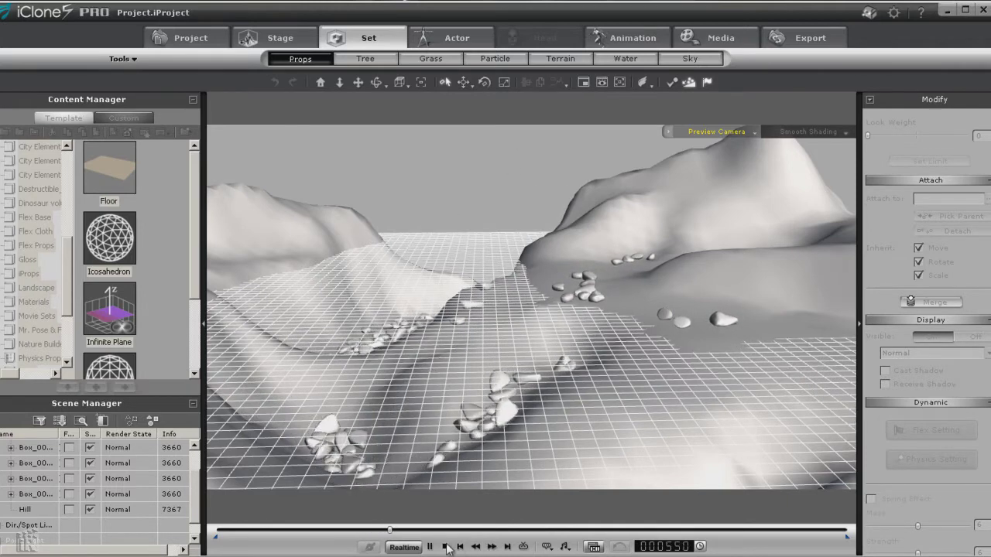
- Replay the rock drop onto the hill twice from the first frame, stopping the simulation after each run
{"action": "key", "text": "ctrl+space"}
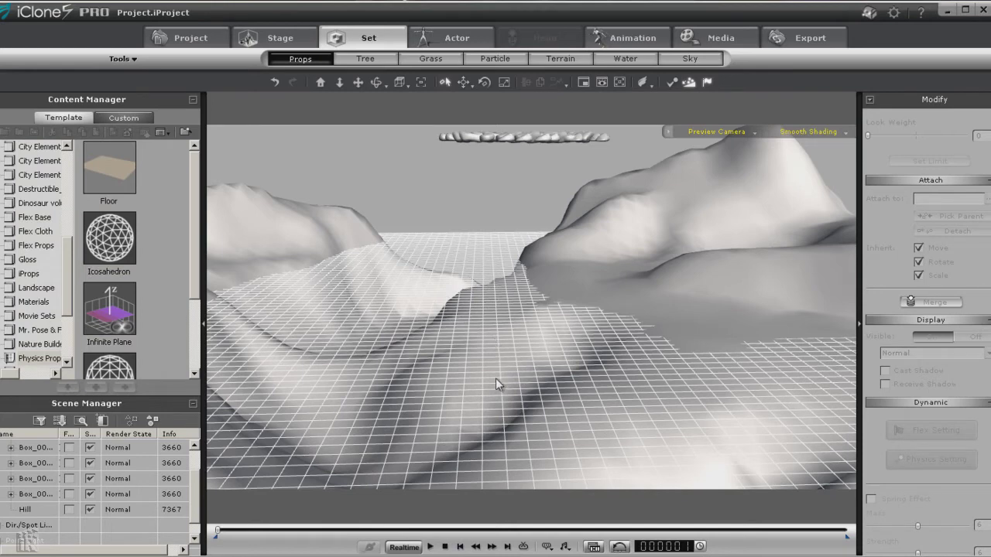
{"action": "key", "text": "space"}
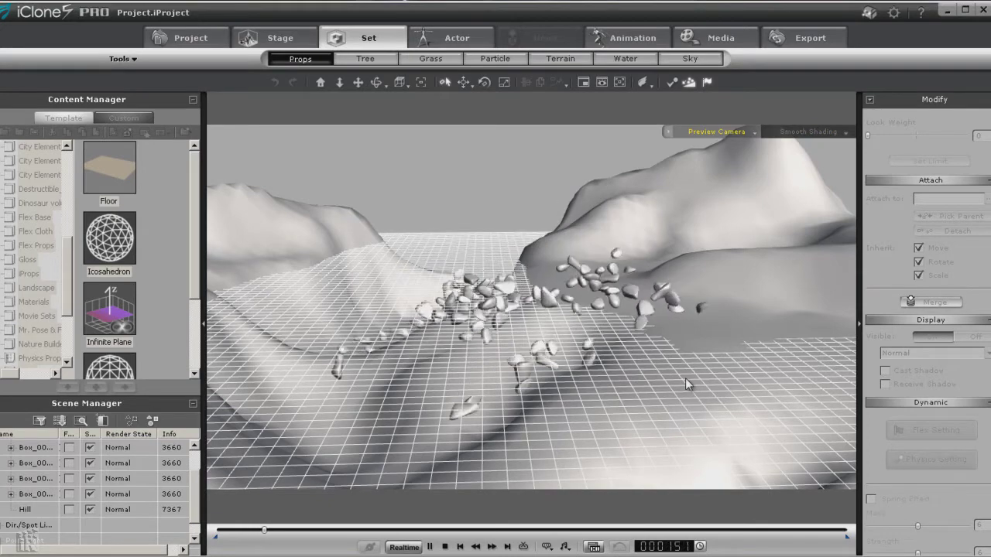
{"action": "left_click", "coordinate": [446, 548]}
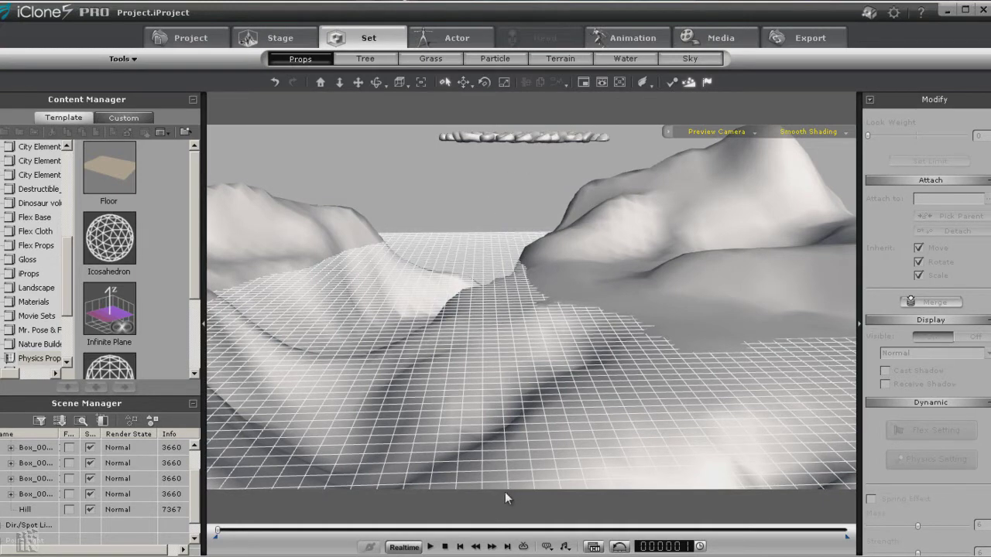
{"action": "left_click", "coordinate": [430, 547]}
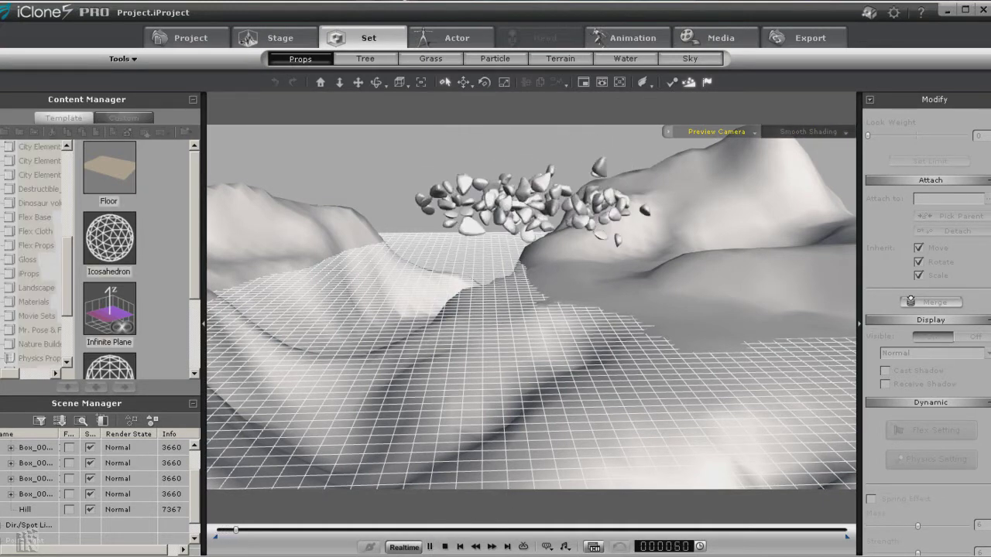
{"action": "left_click", "coordinate": [446, 547]}
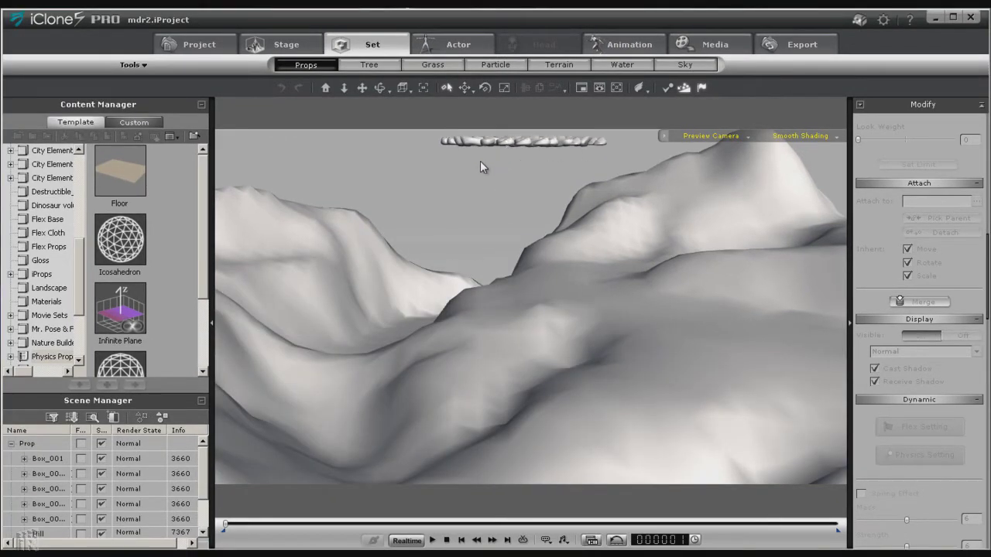
- Run the rock simulation to frame 200, then reset all animation data in the project
{"action": "left_click", "coordinate": [430, 547]}
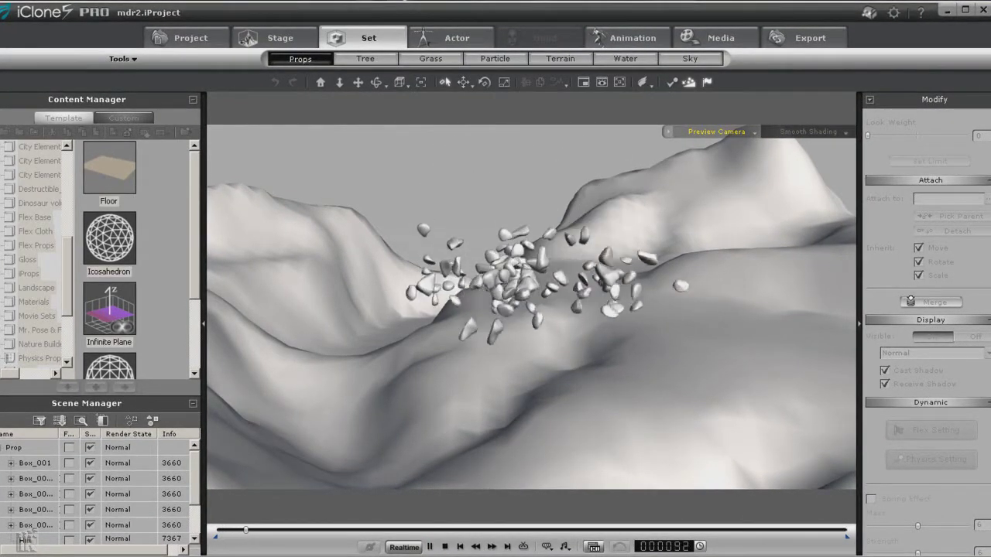
{"action": "left_click", "coordinate": [447, 547]}
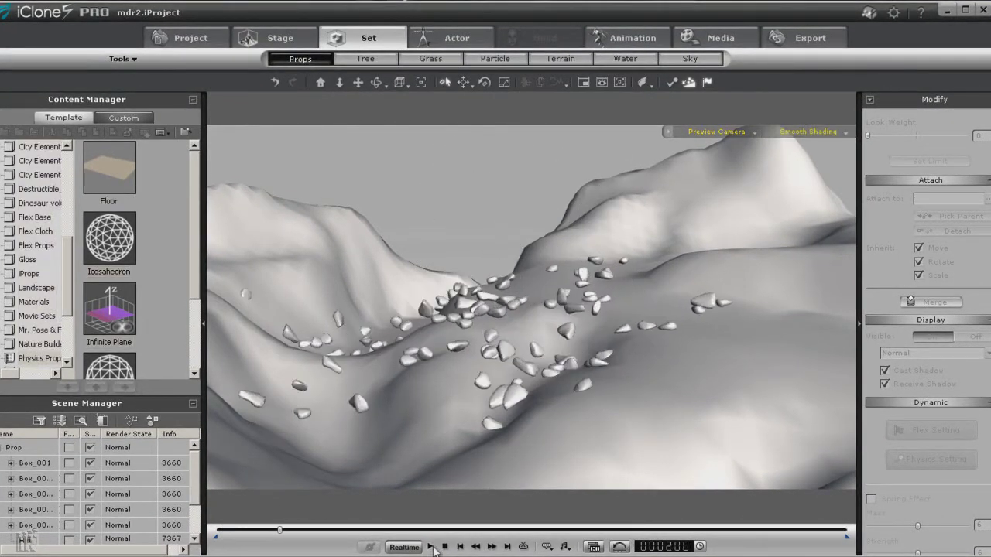
{"action": "left_click", "coordinate": [619, 547]}
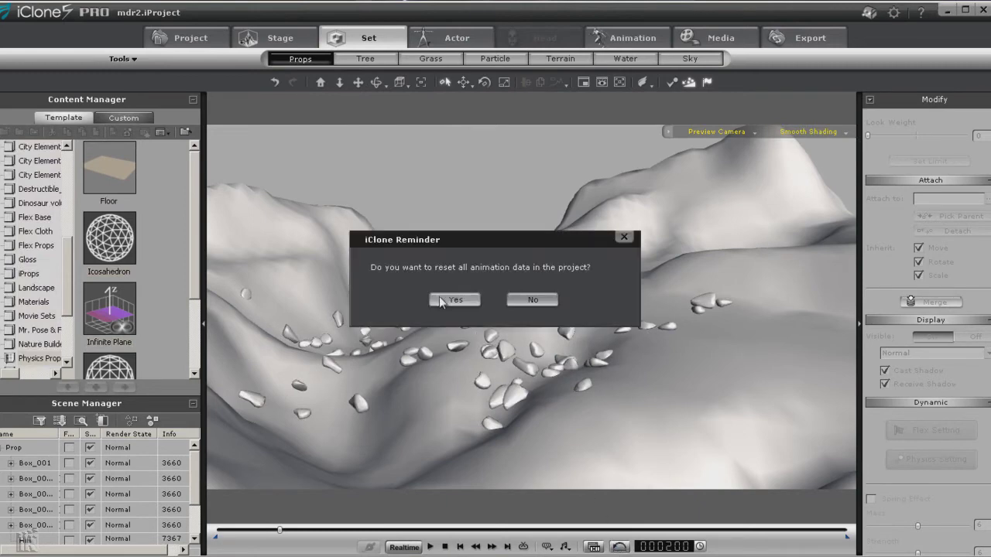
{"action": "left_click", "coordinate": [455, 300]}
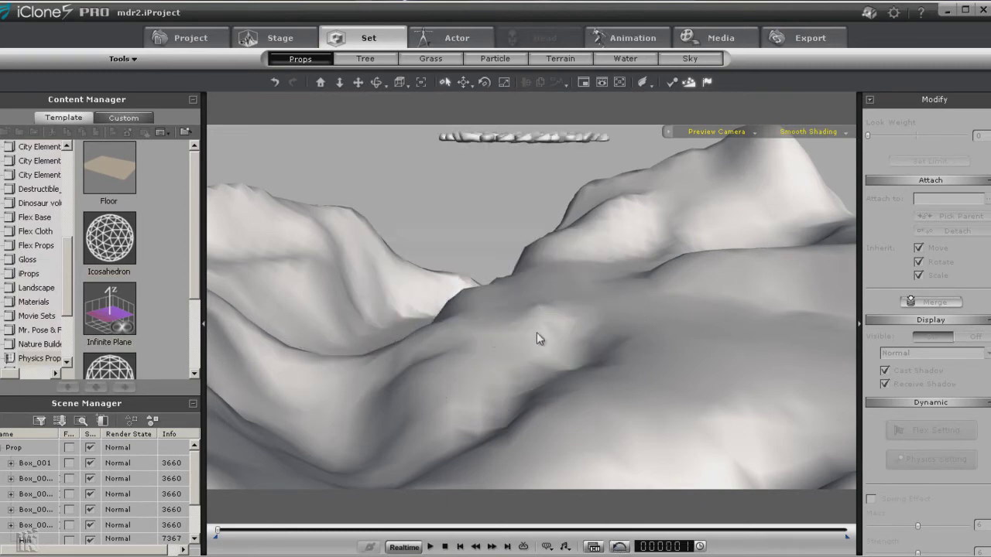
- Run the simulation, pause it at frame 420, and remove all animation from the five Box groups and their rocks
{"action": "left_click", "coordinate": [431, 546]}
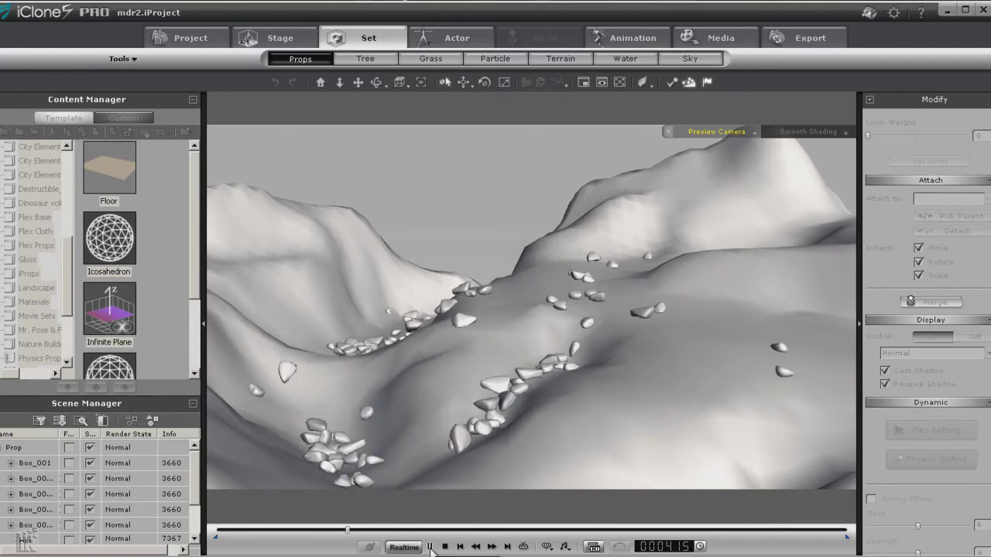
{"action": "left_click", "coordinate": [430, 547]}
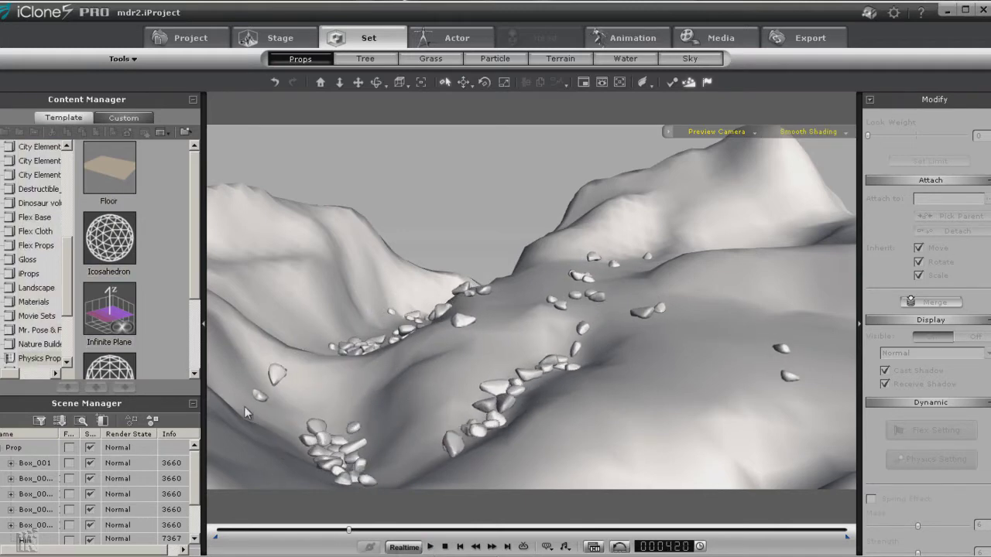
{"action": "left_click", "coordinate": [193, 101]}
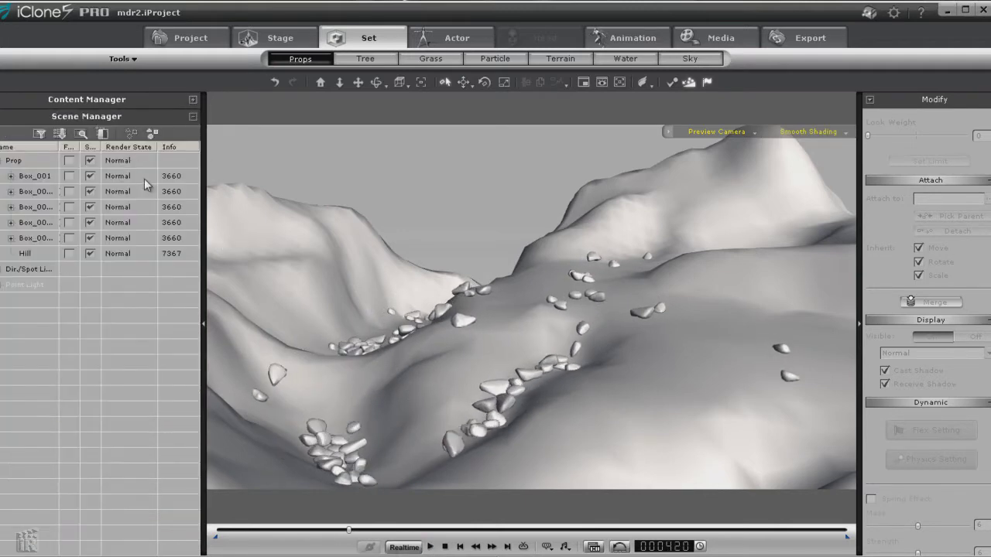
{"action": "left_click", "coordinate": [21, 176]}
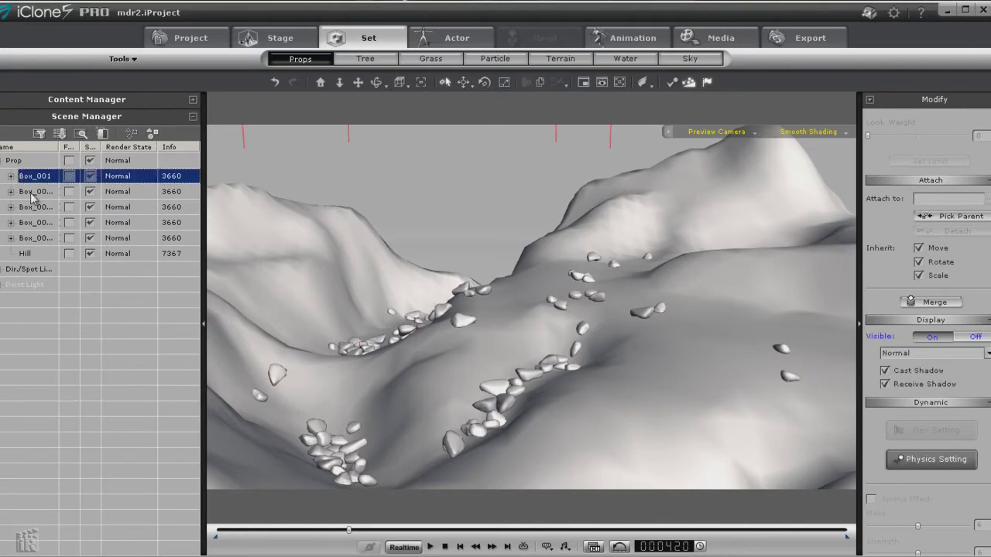
{"action": "left_click", "coordinate": [43, 238], "text": "shift"}
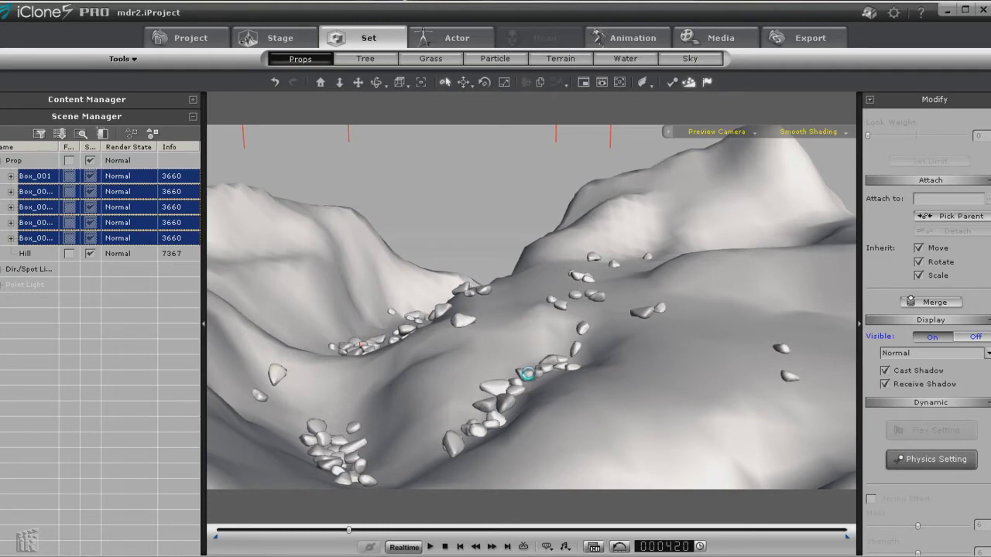
{"action": "right_click", "coordinate": [529, 375]}
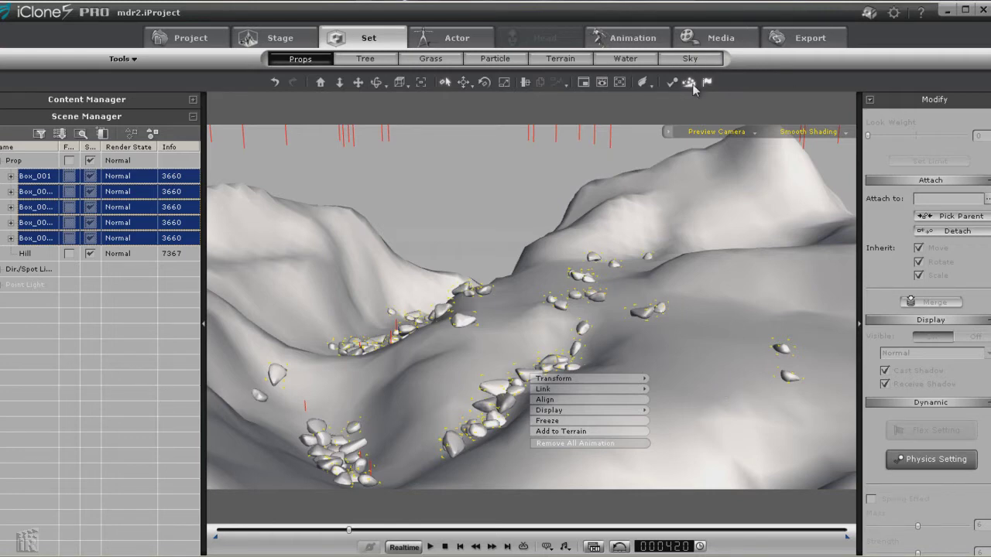
{"action": "left_click", "coordinate": [471, 347]}
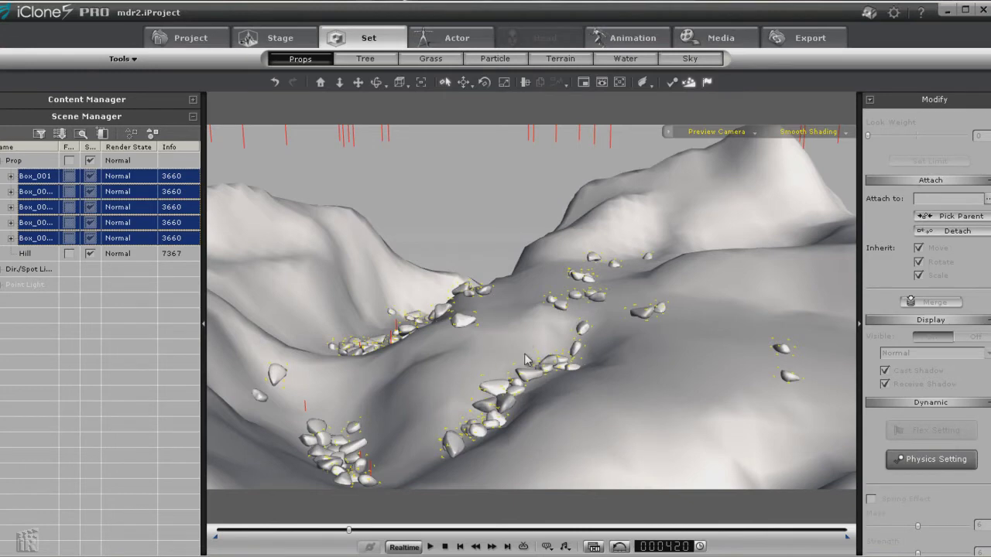
- Play the simulation from the first frame to check how the settled rocks behave with physics on
{"action": "left_click", "coordinate": [446, 547]}
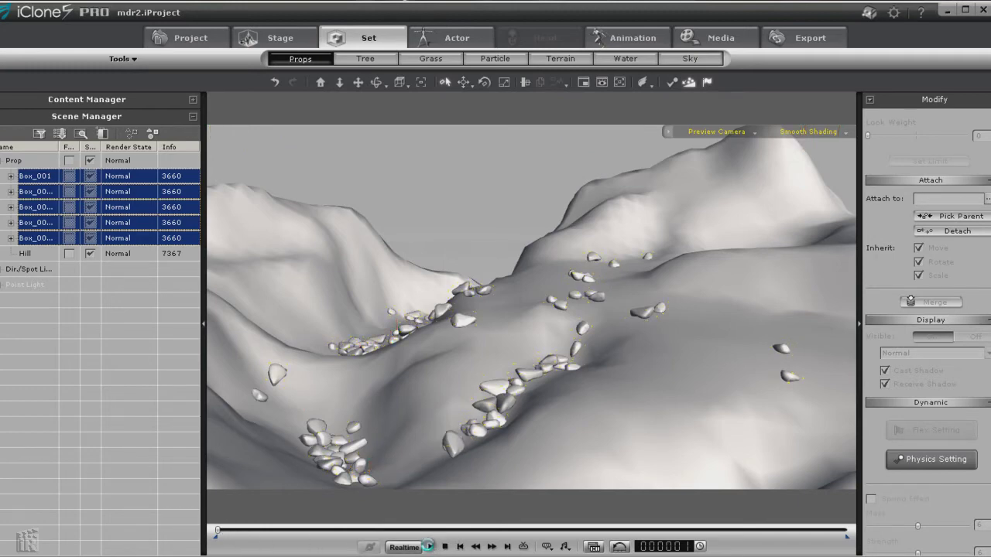
{"action": "left_click", "coordinate": [431, 547]}
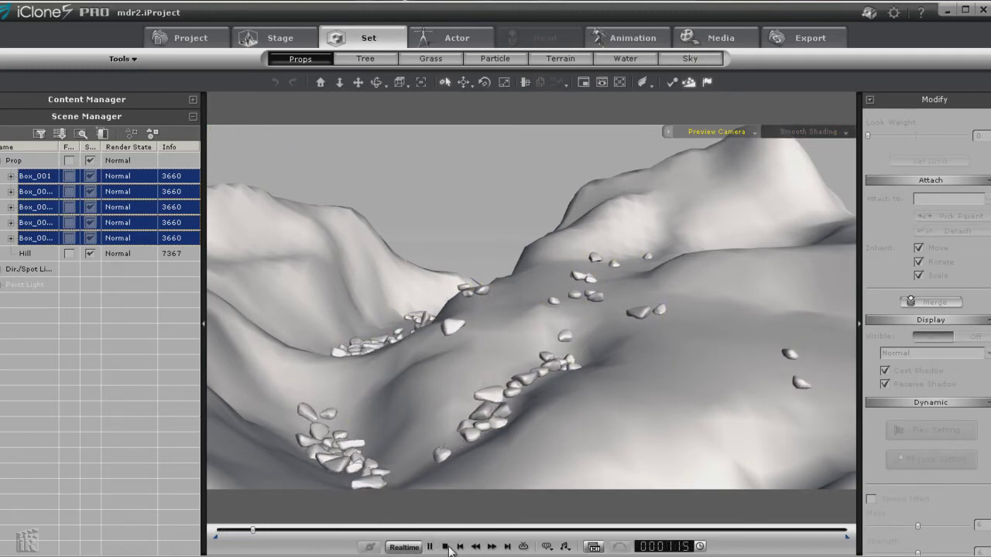
{"action": "left_click", "coordinate": [446, 546]}
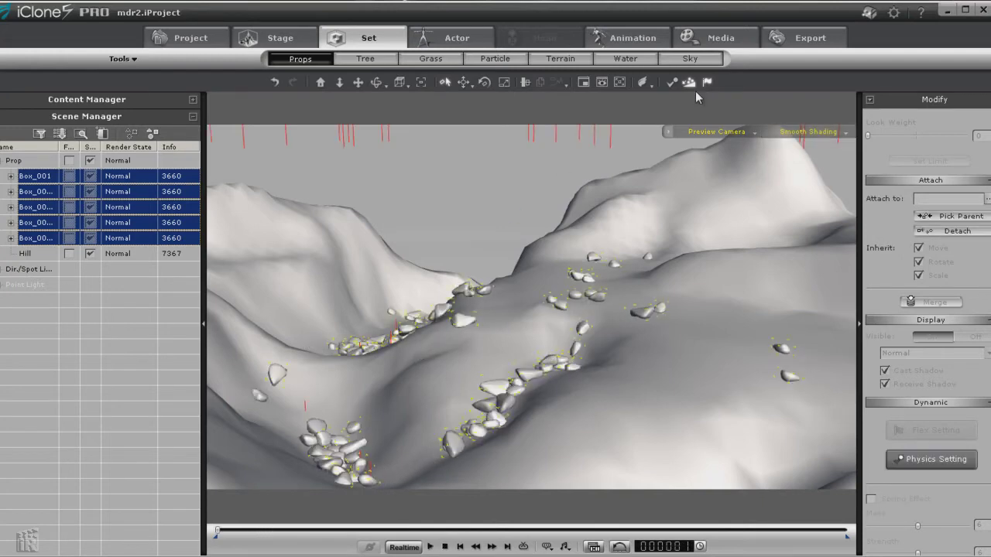
- Turn off rigid body simulation, reset all animation data in the project, and play the timeline to check the rocks
{"action": "left_click", "coordinate": [431, 546]}
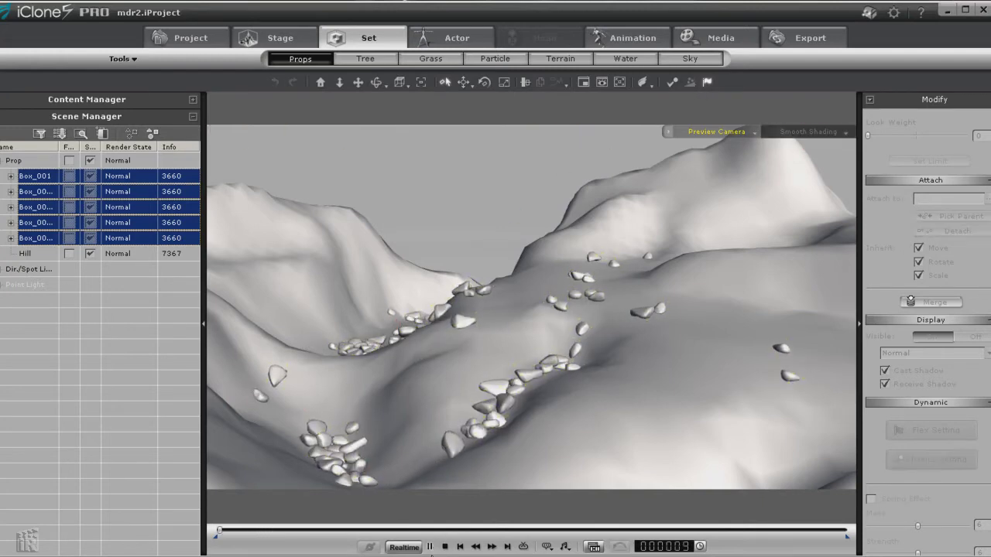
{"action": "left_click", "coordinate": [446, 546]}
{"action": "left_click", "coordinate": [619, 546]}
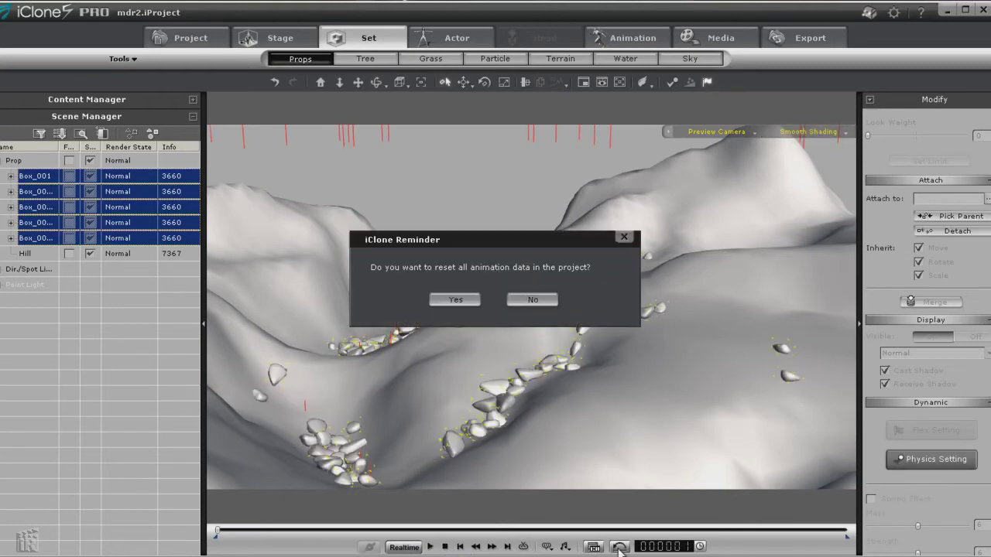
{"action": "left_click", "coordinate": [458, 300]}
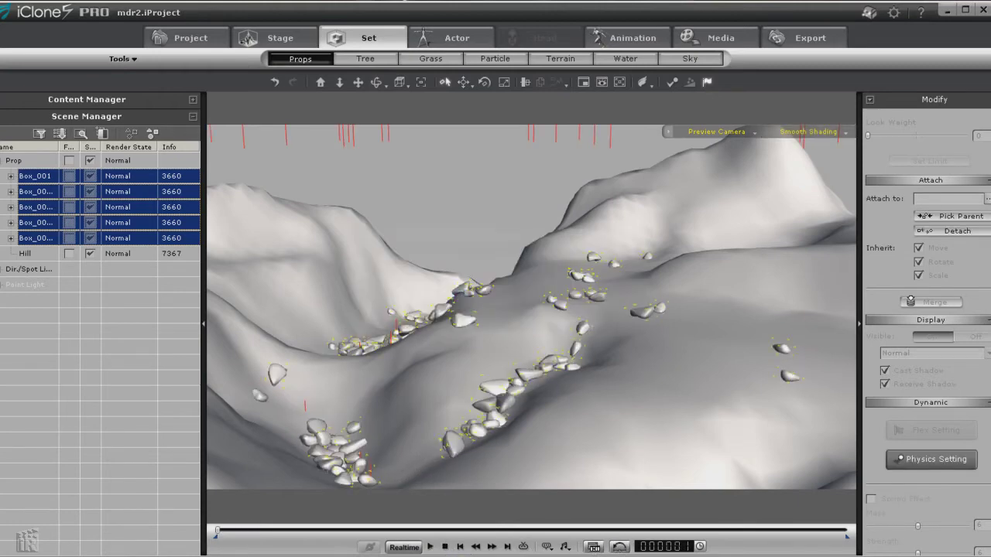
{"action": "left_click", "coordinate": [428, 547]}
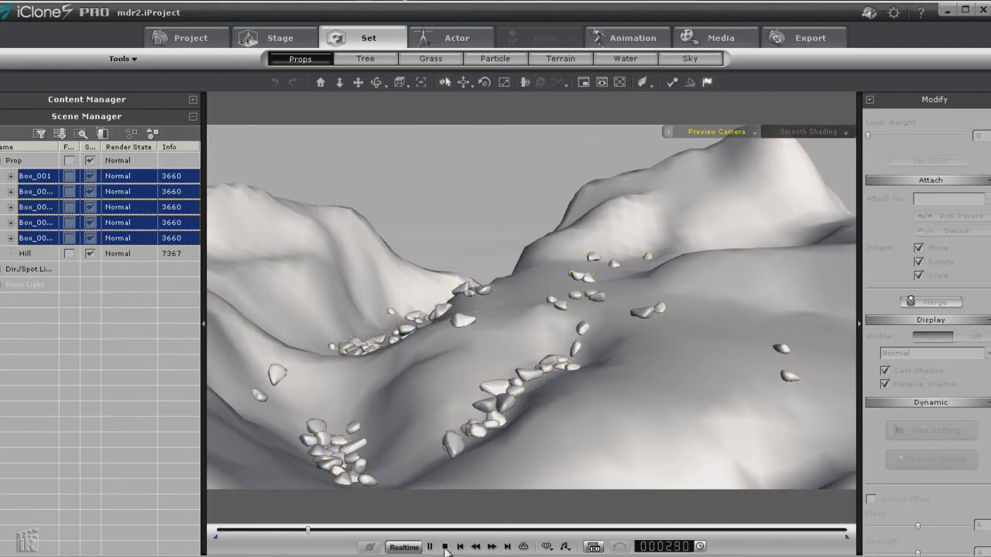
{"action": "left_click", "coordinate": [445, 547]}
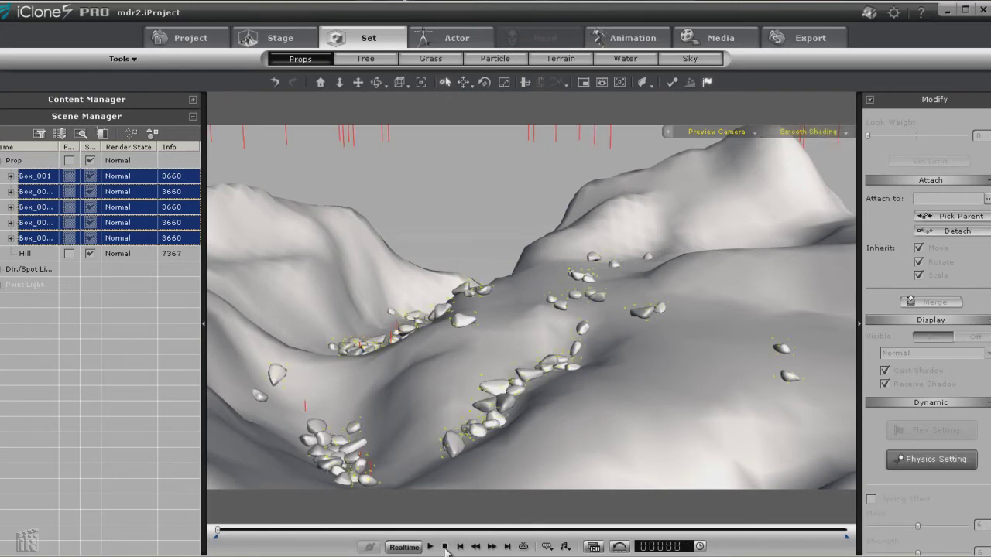
- Set world gravity to X 9.0 and Z 0.0, enable rigid body simulation, and test the rocks' sideways motion
{"action": "left_click", "coordinate": [672, 81]}
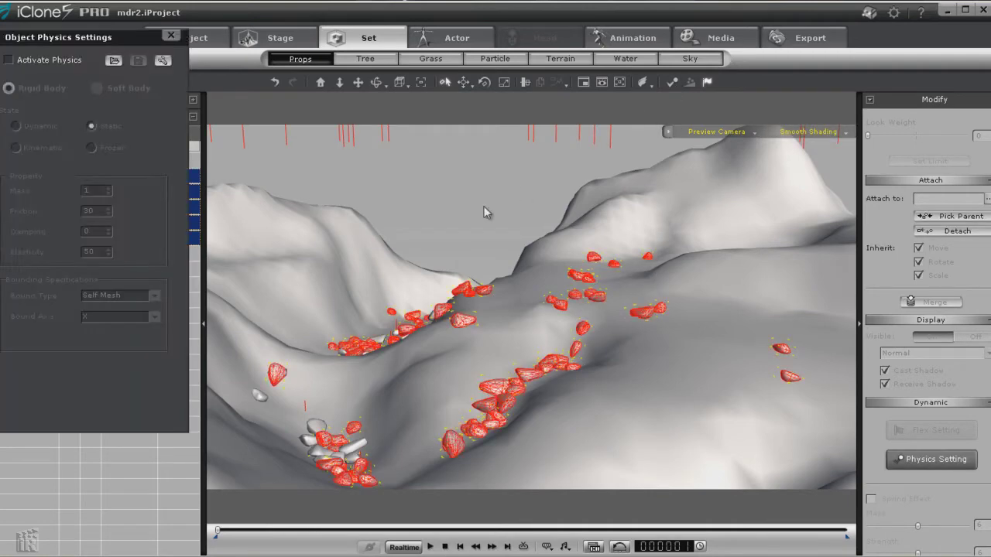
{"action": "left_click", "coordinate": [162, 61]}
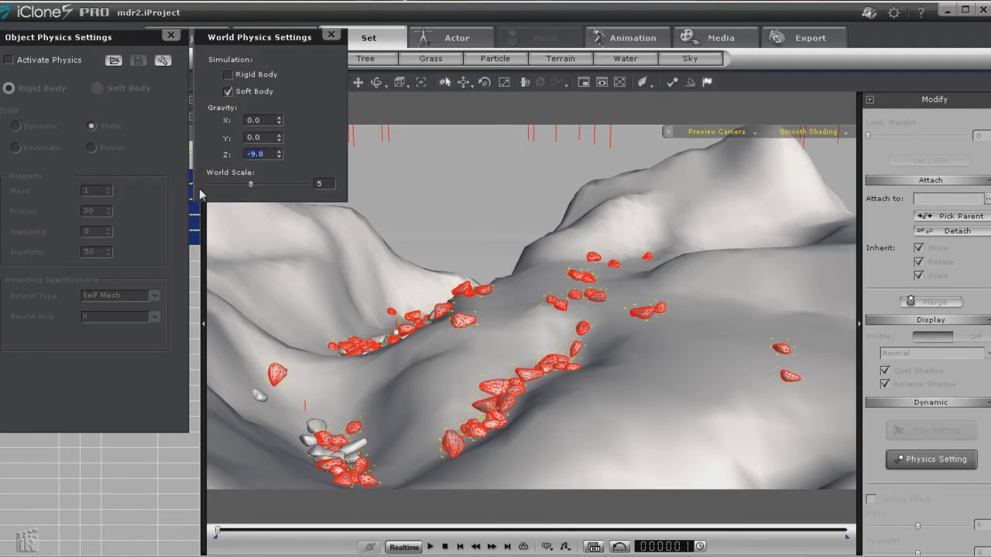
{"action": "type", "text": "0"}
{"action": "left_click", "coordinate": [266, 120]}
{"action": "left_click", "coordinate": [691, 83]}
{"action": "left_click", "coordinate": [430, 547]}
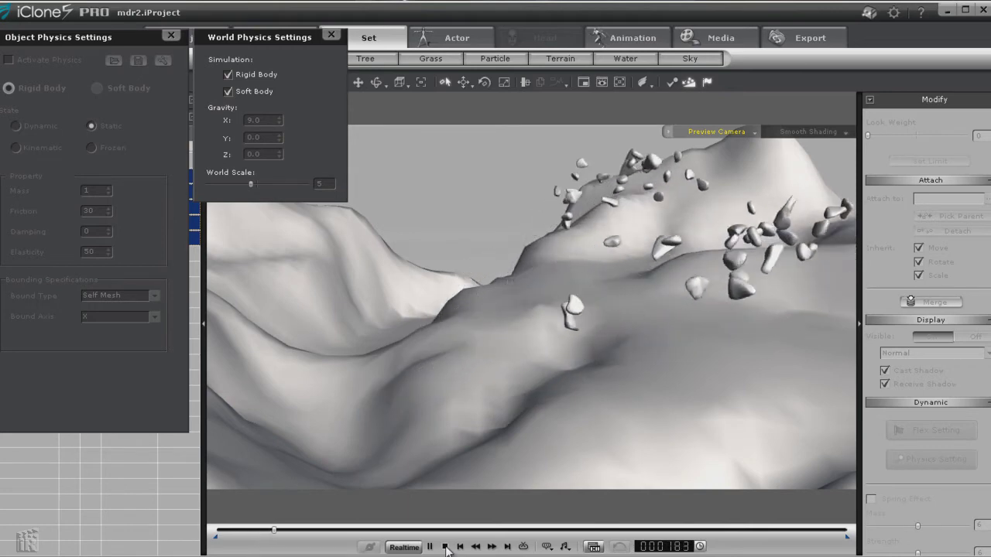
{"action": "left_click", "coordinate": [445, 547]}
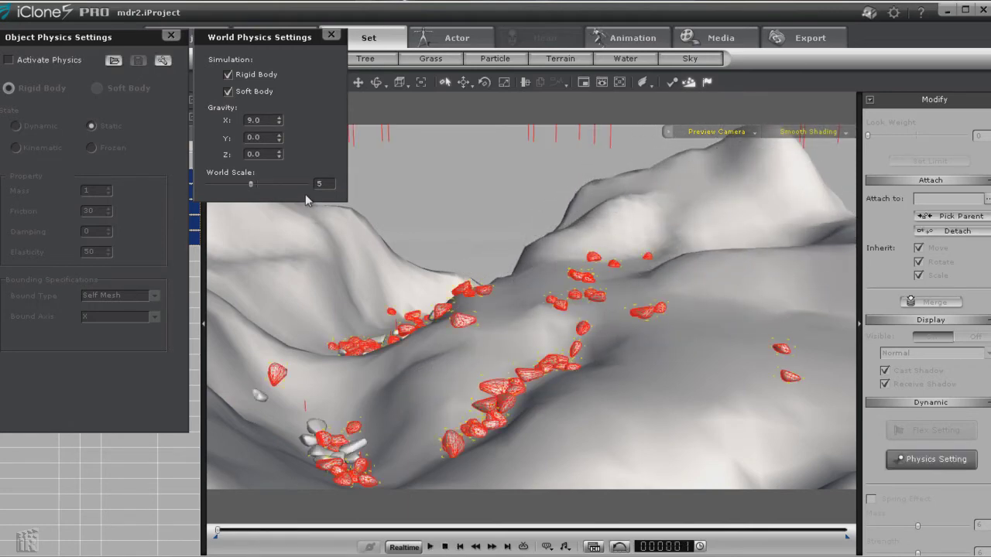
- Set world gravity Z to -9 and run the simulation to test the combined sideways and downward pull on the rocks
{"action": "type", "text": "-9"}
{"action": "left_click", "coordinate": [431, 548]}
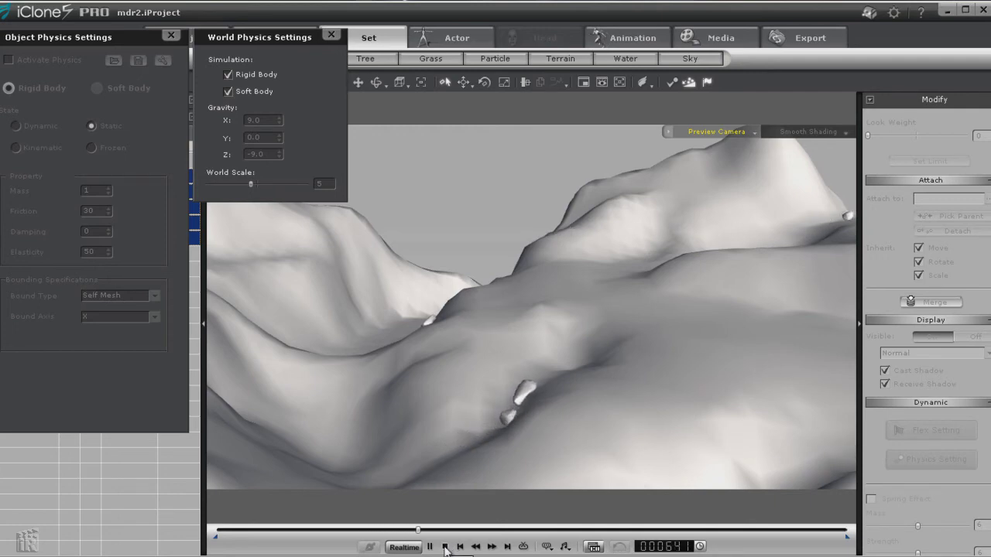
{"action": "left_click", "coordinate": [445, 547]}
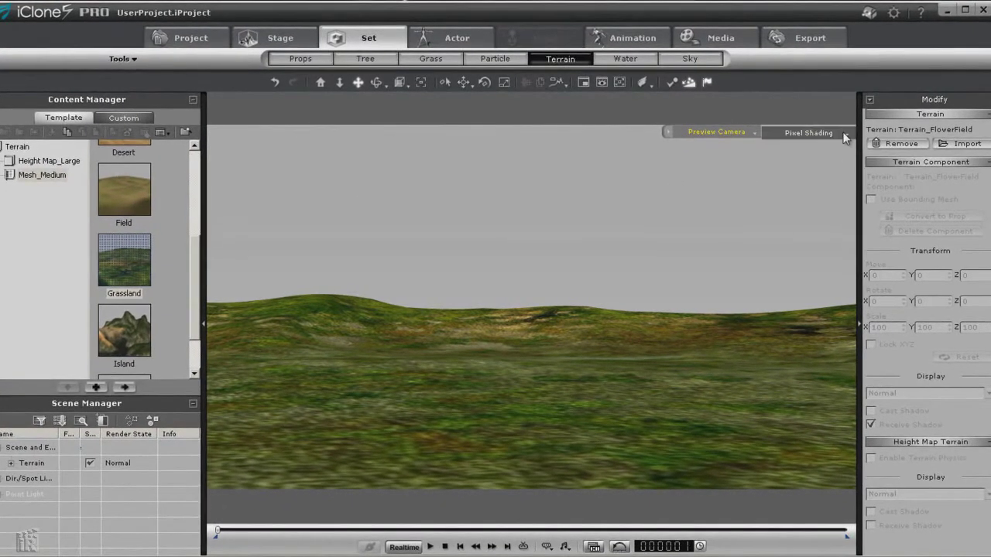
- Switch the preview to Smooth Shading and convert the Grassland terrain's component to a prop
{"action": "left_click", "coordinate": [843, 136]}
{"action": "left_click", "coordinate": [810, 162]}
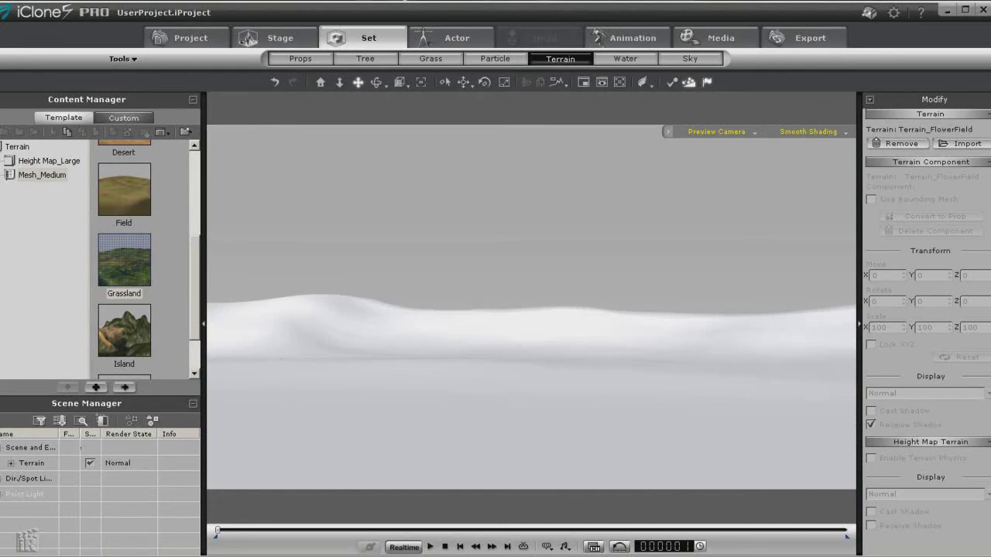
{"action": "left_click", "coordinate": [10, 464]}
{"action": "left_click", "coordinate": [43, 479]}
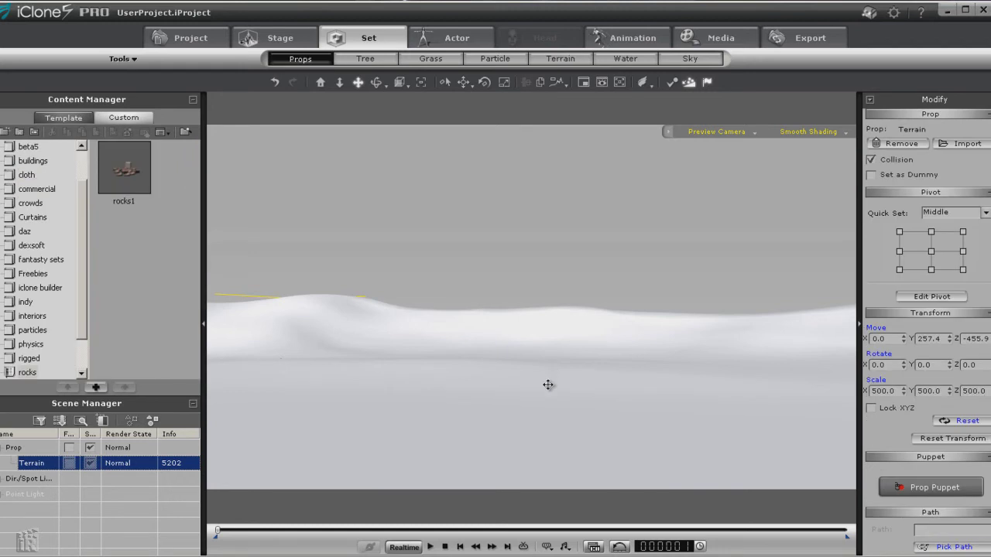
- Activate physics on the Terrain prop as a Static rigid body with the Self Mesh bound type
{"action": "left_click", "coordinate": [664, 83]}
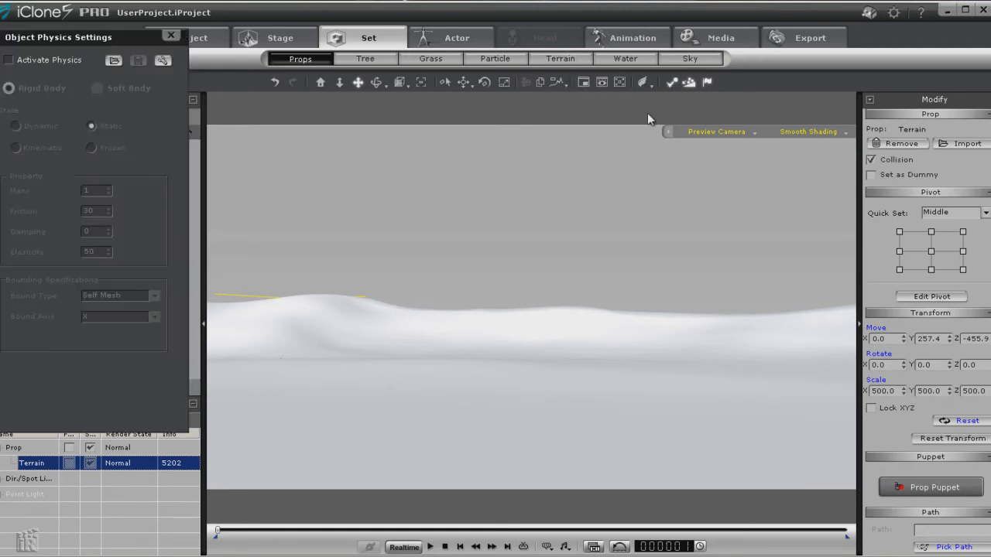
{"action": "left_click", "coordinate": [9, 61]}
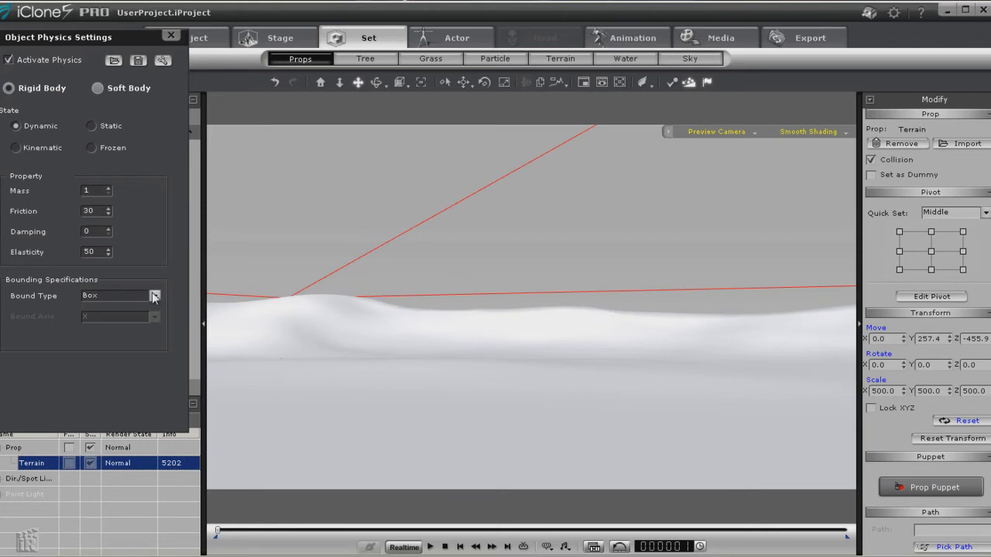
{"action": "left_click", "coordinate": [91, 127]}
{"action": "left_click", "coordinate": [154, 296]}
{"action": "left_click", "coordinate": [120, 363]}
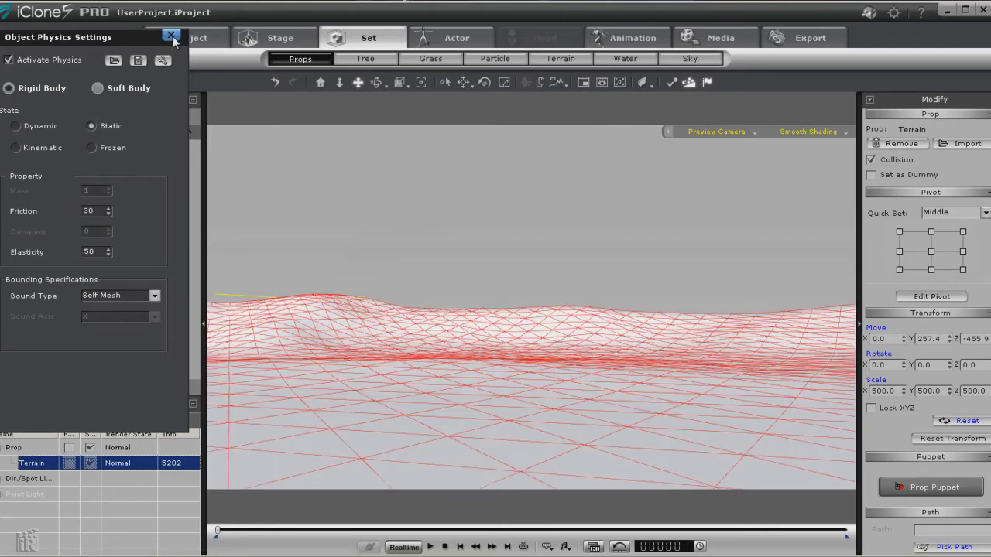
- Add the rocks1 prop from the custom library to the terrain scene and raise the group to Z 612
{"action": "left_click", "coordinate": [172, 36]}
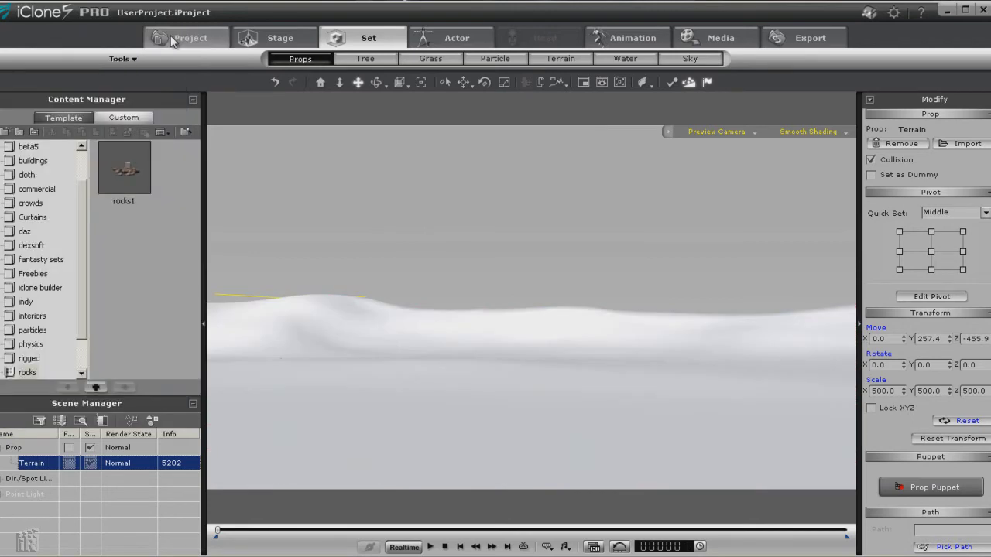
{"action": "left_click", "coordinate": [128, 172]}
{"action": "left_click_drag", "start_coordinate": [133, 173], "coordinate": [563, 446]}
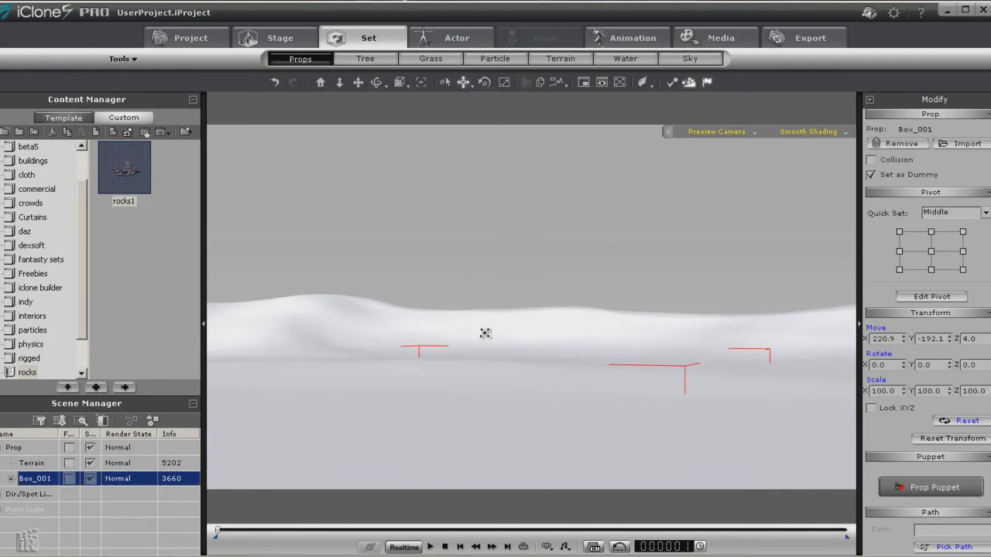
{"action": "left_click_drag", "start_coordinate": [484, 334], "coordinate": [375, 103]}
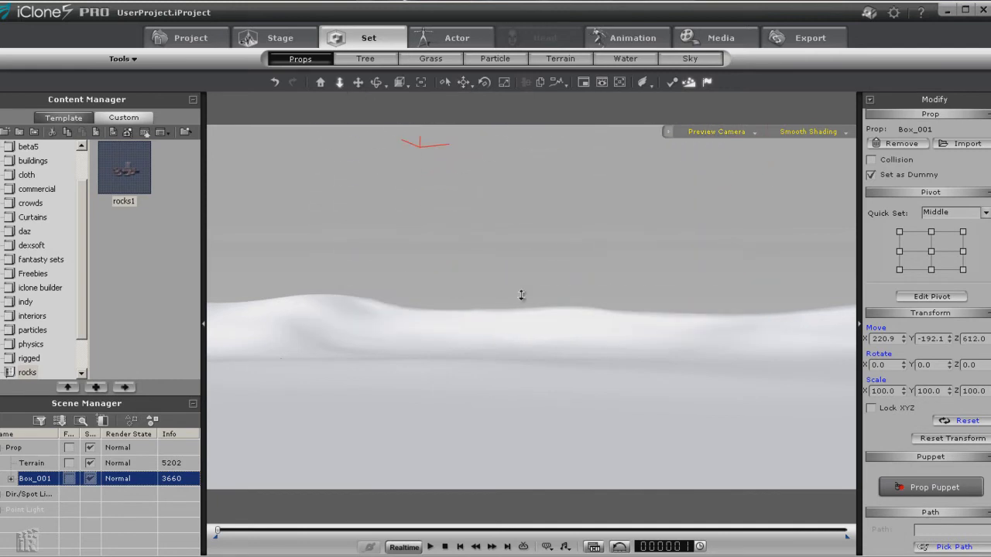
- Raise the rock group to Z 1448 and run the simulation to test its drop onto the terrain
{"action": "scroll", "coordinate": [522, 296], "scroll_direction": "down", "scroll_amount": 5}
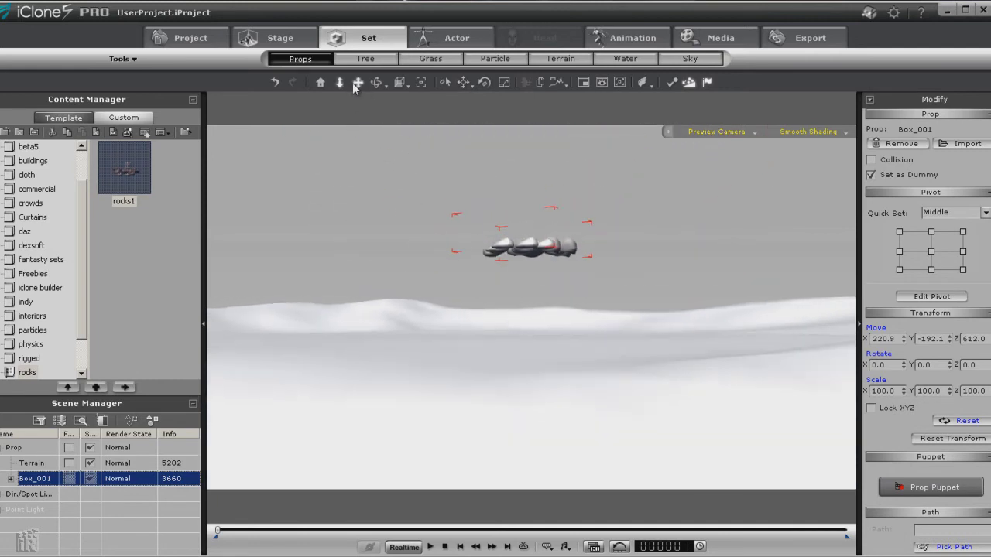
{"action": "middle_click_drag", "start_coordinate": [475, 224], "coordinate": [476, 266]}
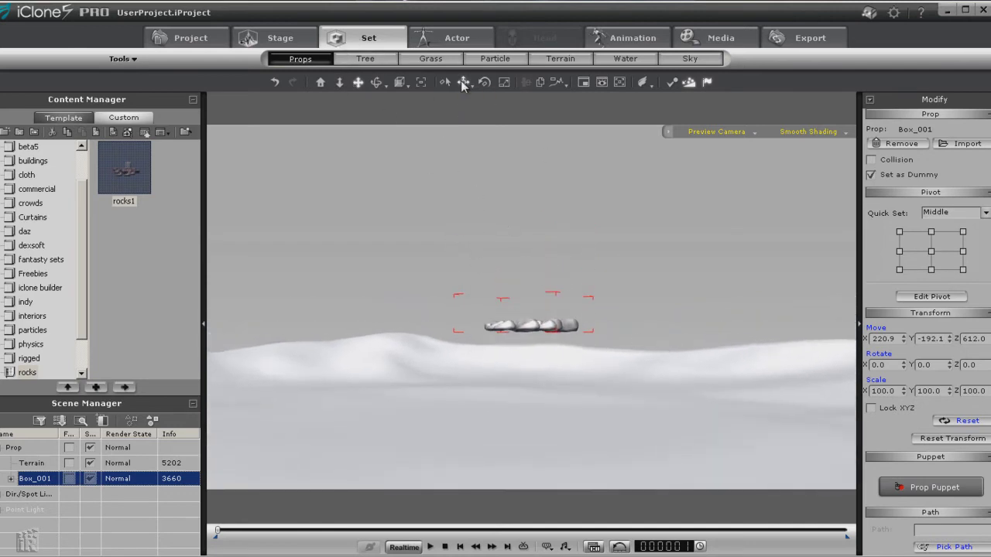
{"action": "left_click_drag", "start_coordinate": [503, 183], "coordinate": [506, 222]}
{"action": "left_click", "coordinate": [431, 547]}
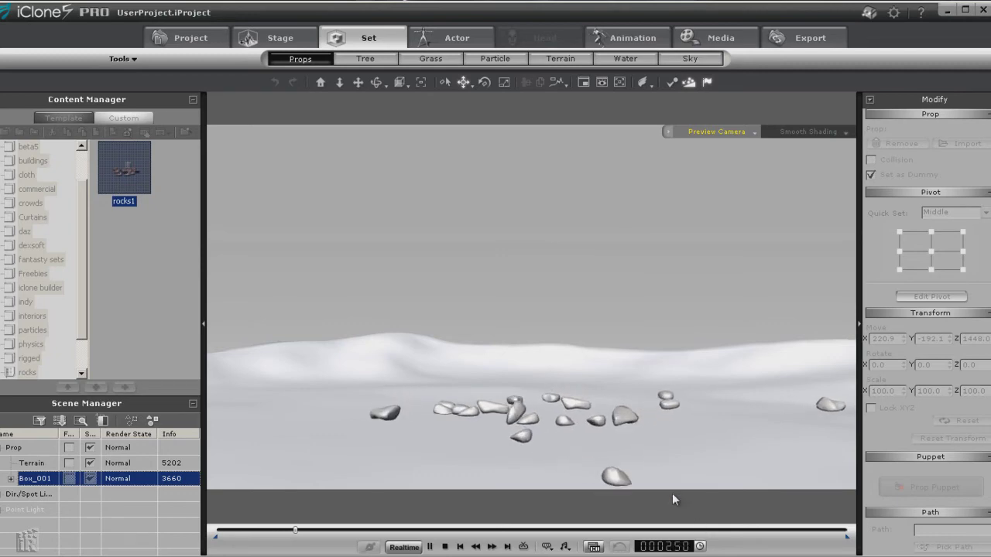
{"action": "left_click", "coordinate": [445, 547]}
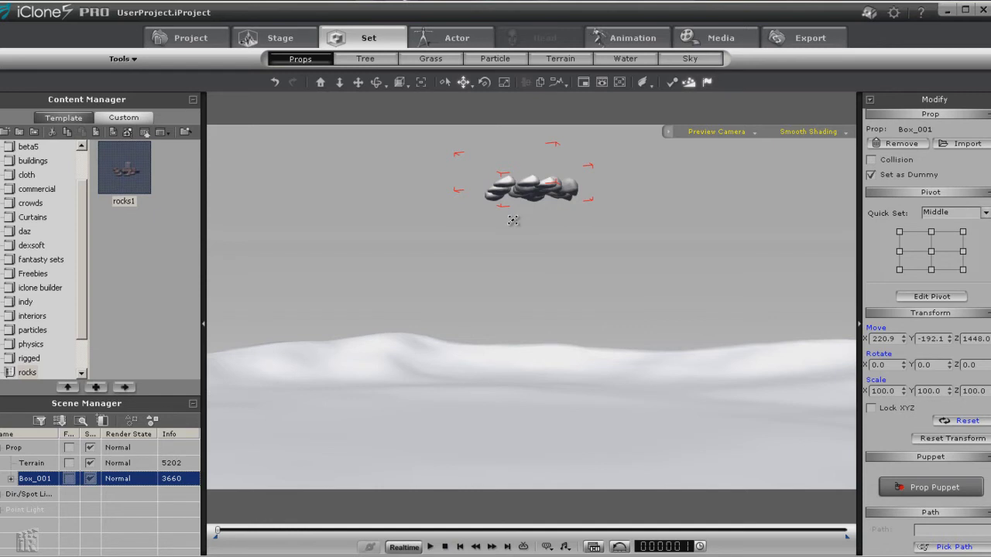
- Multi-duplicate the rock group 10 times in a ring with Move X 1113, Y 490, Z 1448 and Rotate Z 33, and simulate the fall
{"action": "key", "text": "ctrl+d"}
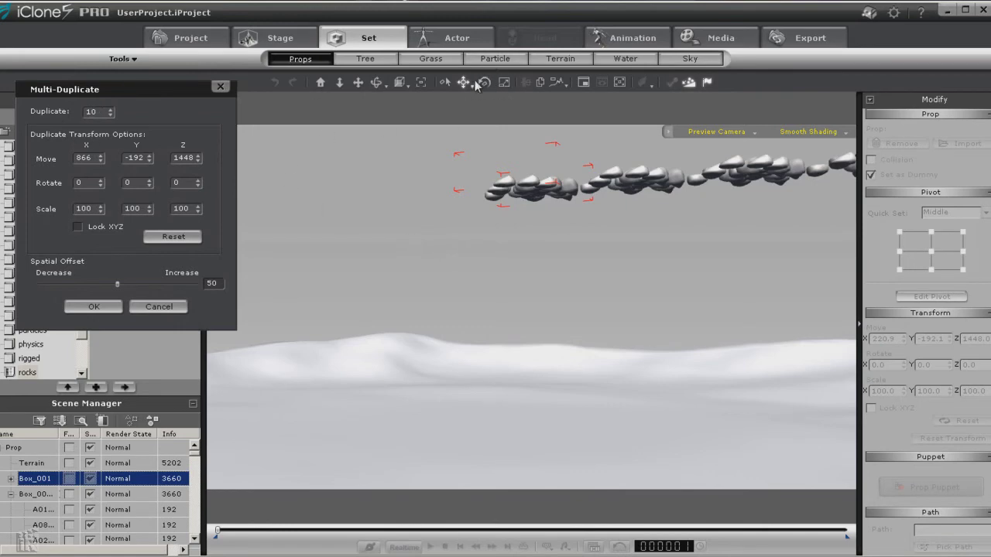
{"action": "left_click_drag", "start_coordinate": [574, 194], "coordinate": [598, 192]}
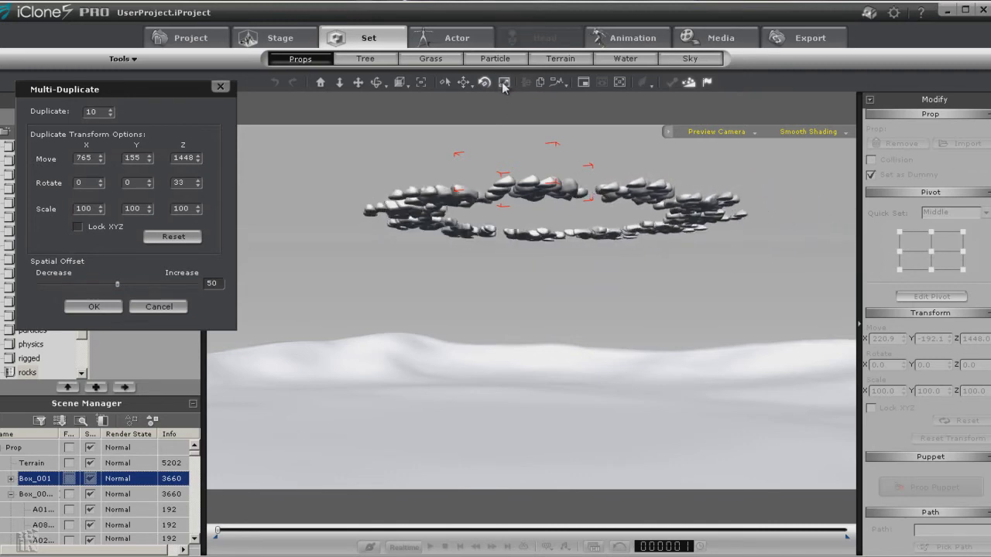
{"action": "left_click", "coordinate": [464, 82]}
{"action": "left_click_drag", "start_coordinate": [560, 226], "coordinate": [594, 283]}
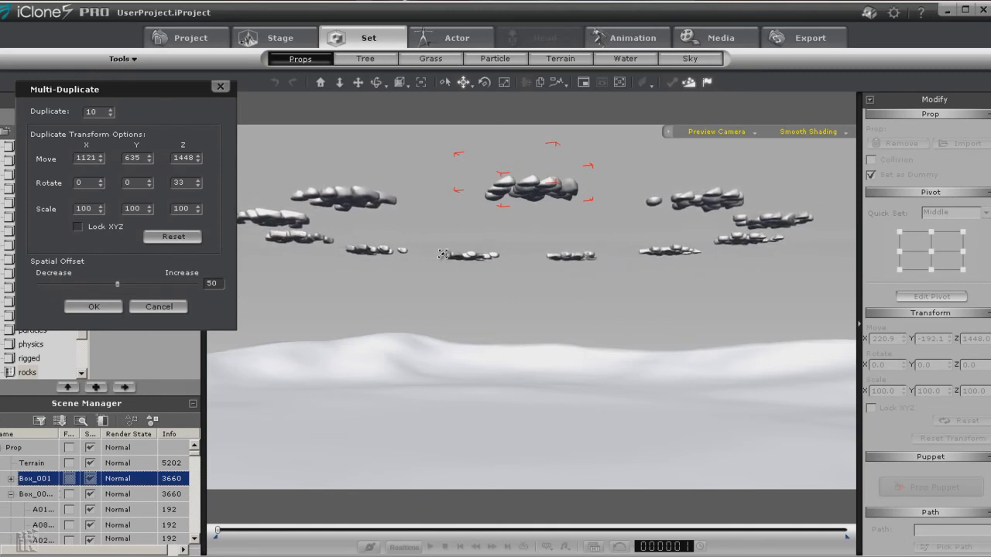
{"action": "left_click_drag", "start_coordinate": [557, 213], "coordinate": [511, 207]}
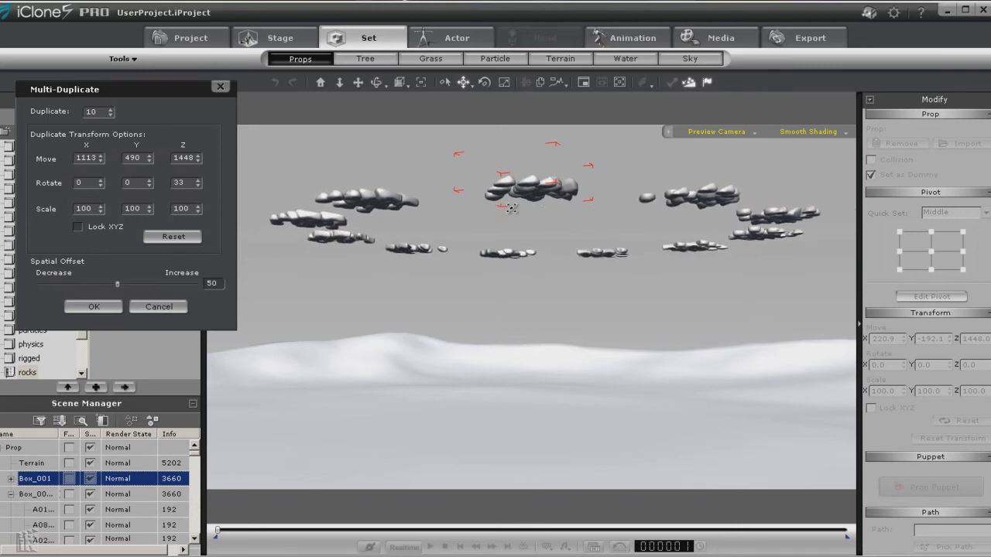
{"action": "left_click", "coordinate": [94, 307]}
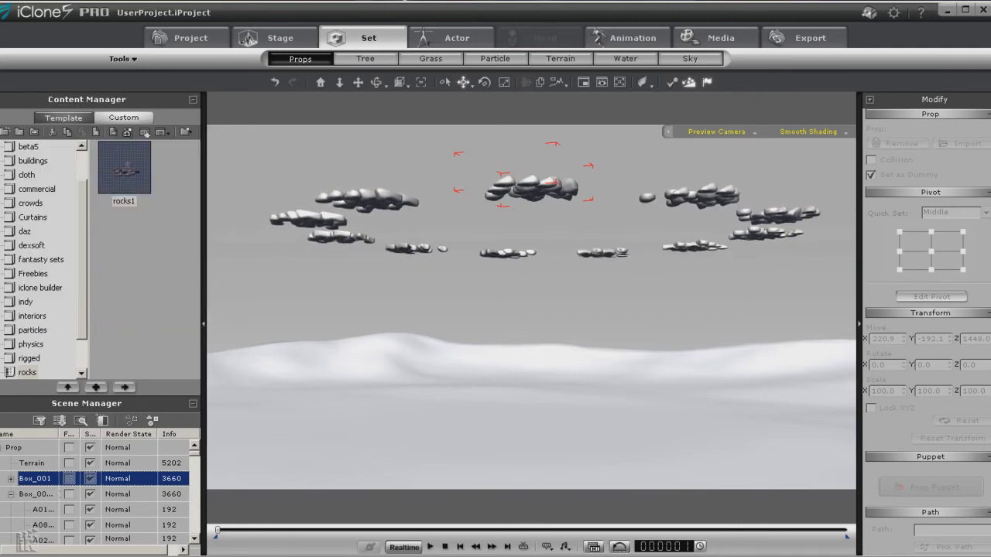
{"action": "left_click", "coordinate": [431, 546]}
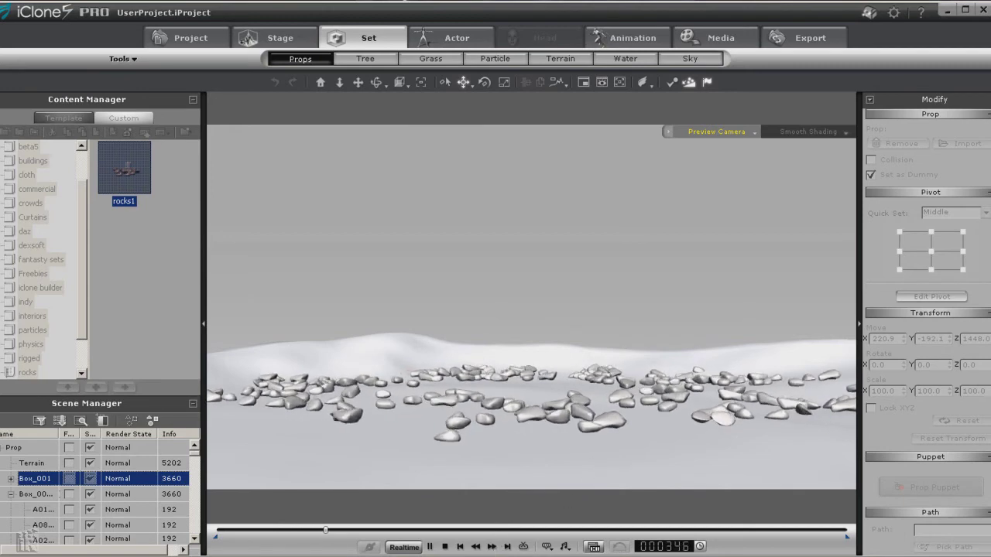
{"action": "left_click", "coordinate": [444, 547]}
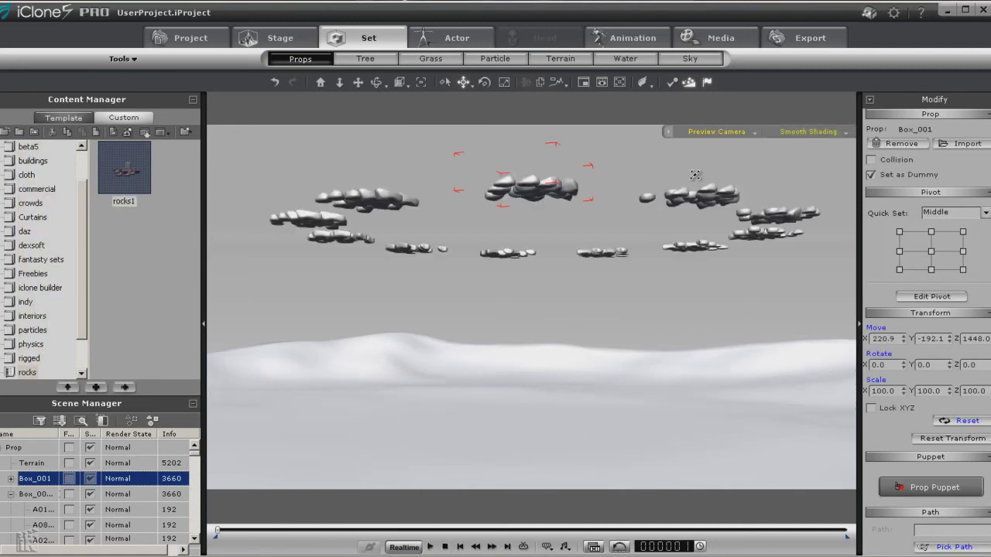
- Set world gravity Z to -0.8 and run the simulation to test the rocks falling under weak gravity
{"action": "left_click", "coordinate": [673, 82]}
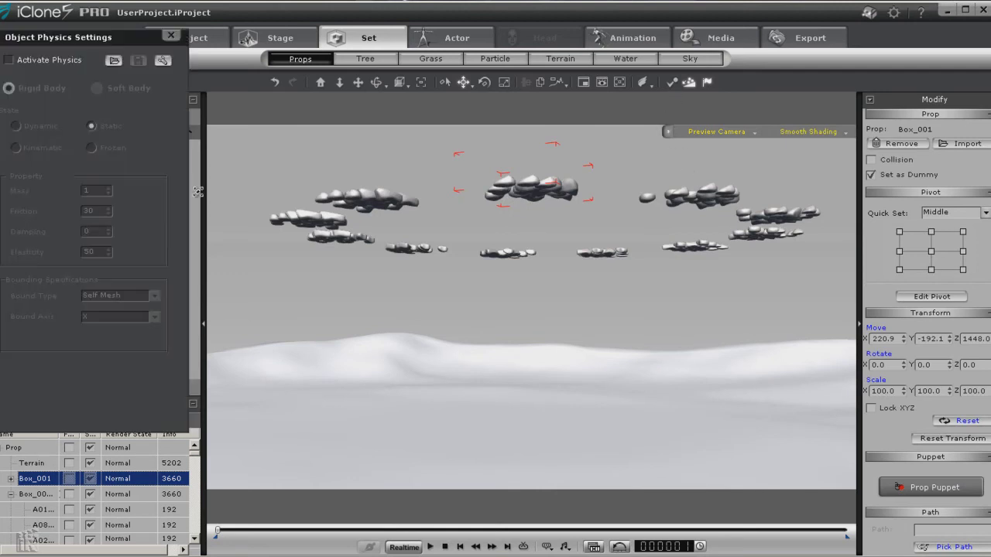
{"action": "left_click", "coordinate": [162, 61]}
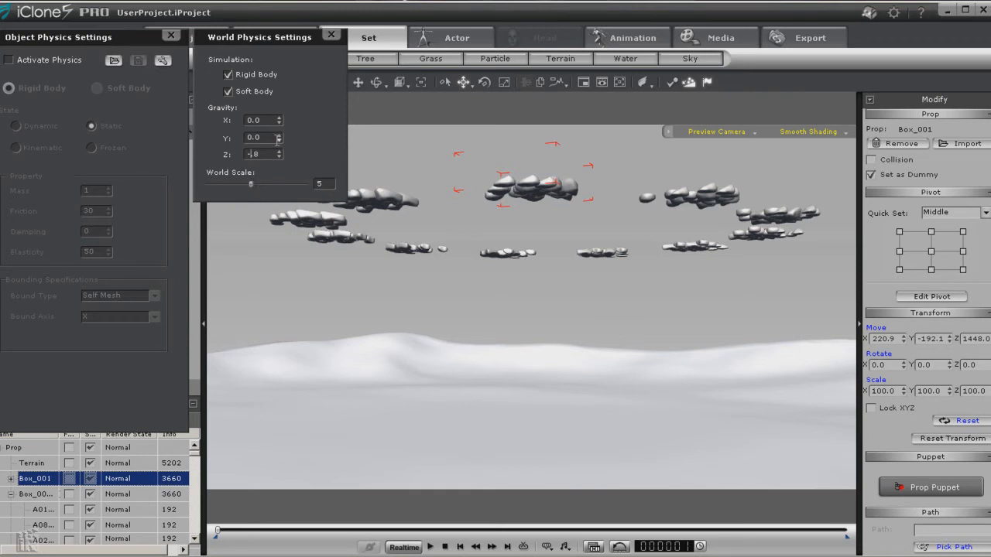
{"action": "left_click", "coordinate": [432, 547]}
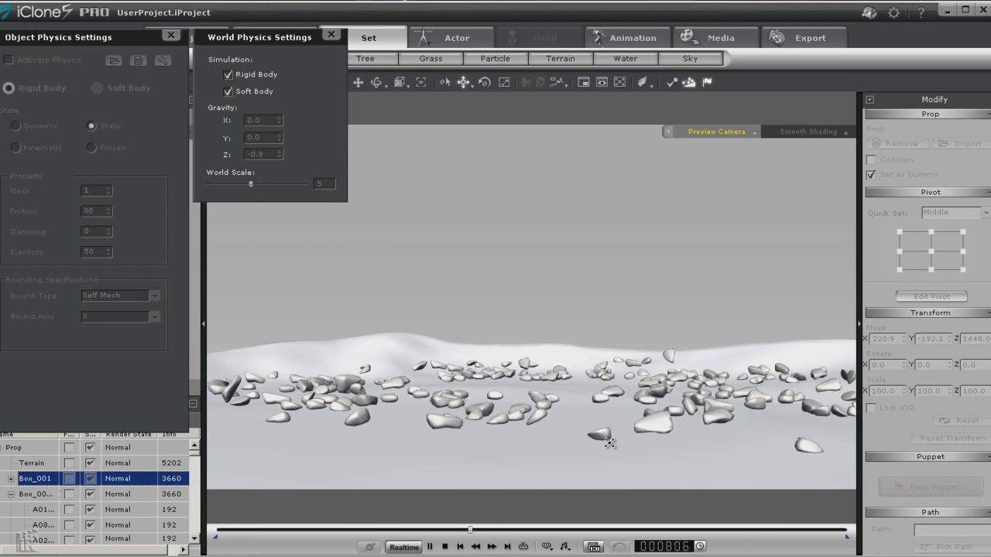
{"action": "left_click", "coordinate": [445, 547]}
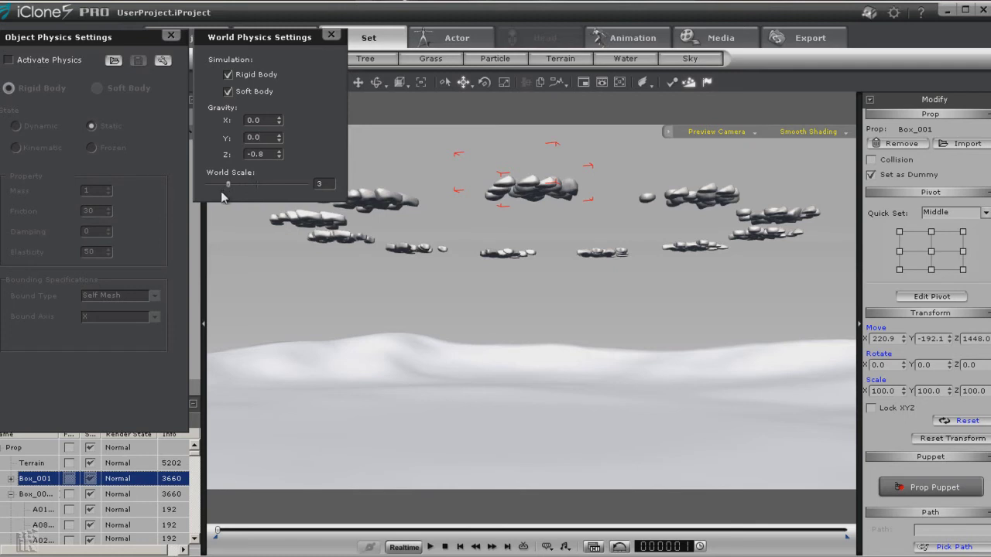
- Set the World Scale to 2 and run the weak-gravity simulation, pausing it while the rocks are scattered over the terrain
{"action": "left_click", "coordinate": [430, 547]}
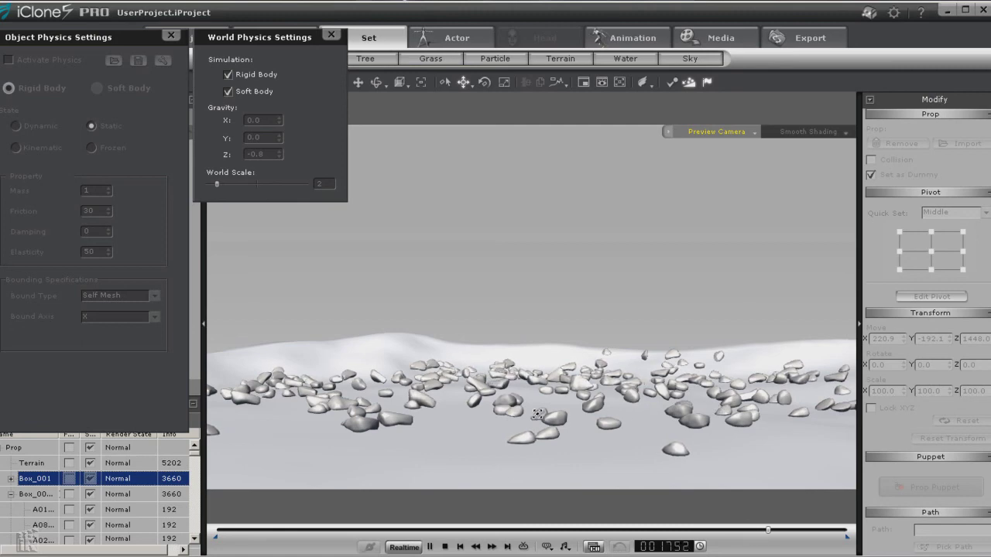
{"action": "left_click", "coordinate": [429, 546]}
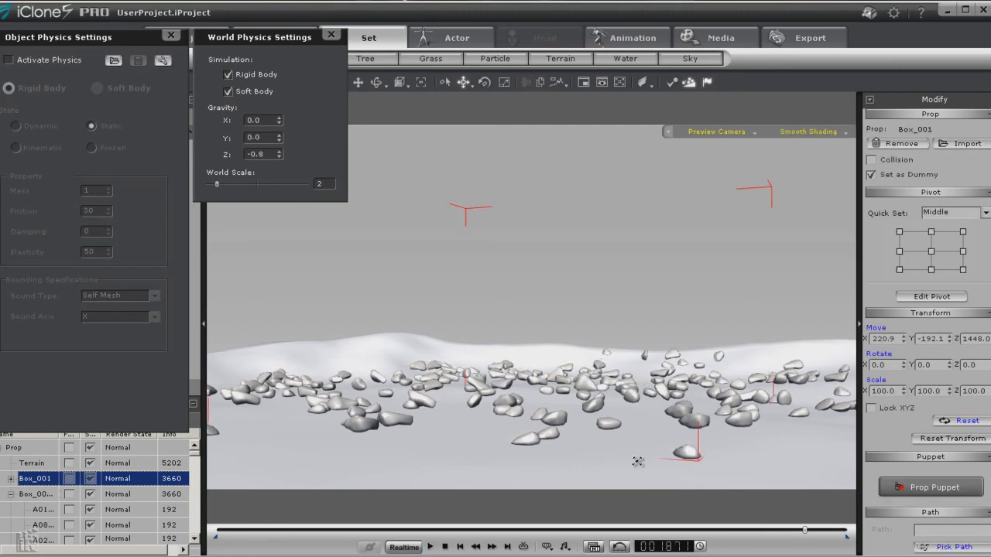